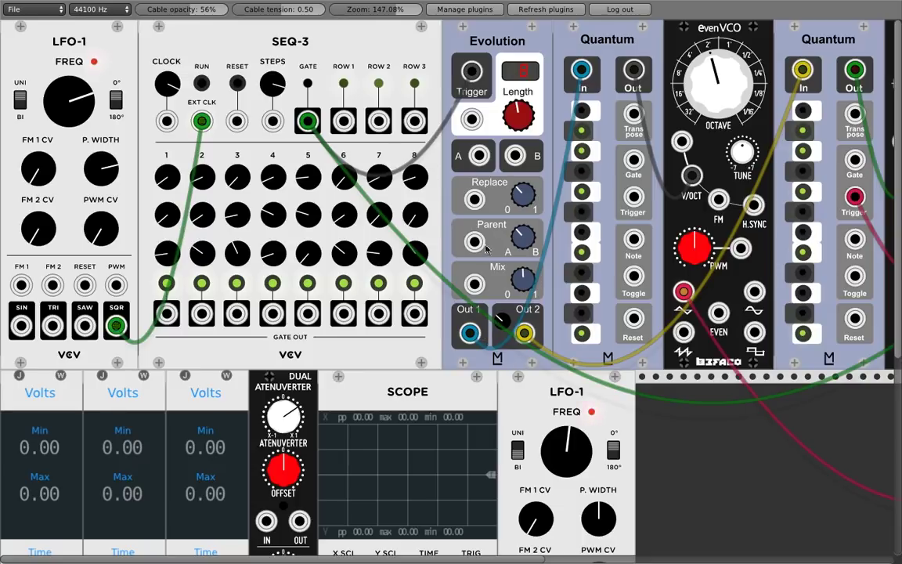
Look through the modules offered by the manufacturer ML modules in the module browser without adding one.
{"action": "right_click", "coordinate": [729, 469]}
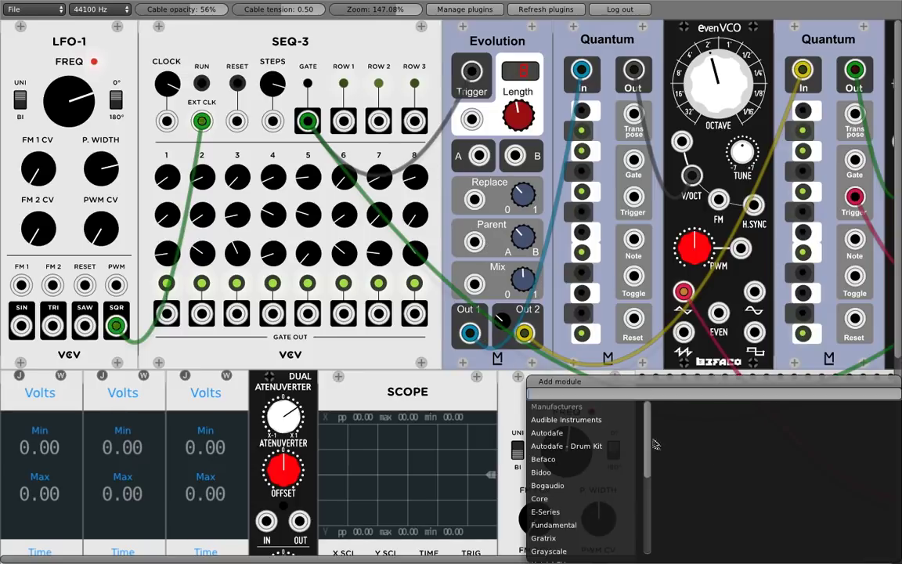
{"action": "scroll", "coordinate": [654, 443], "scroll_direction": "down", "scroll_amount": 3}
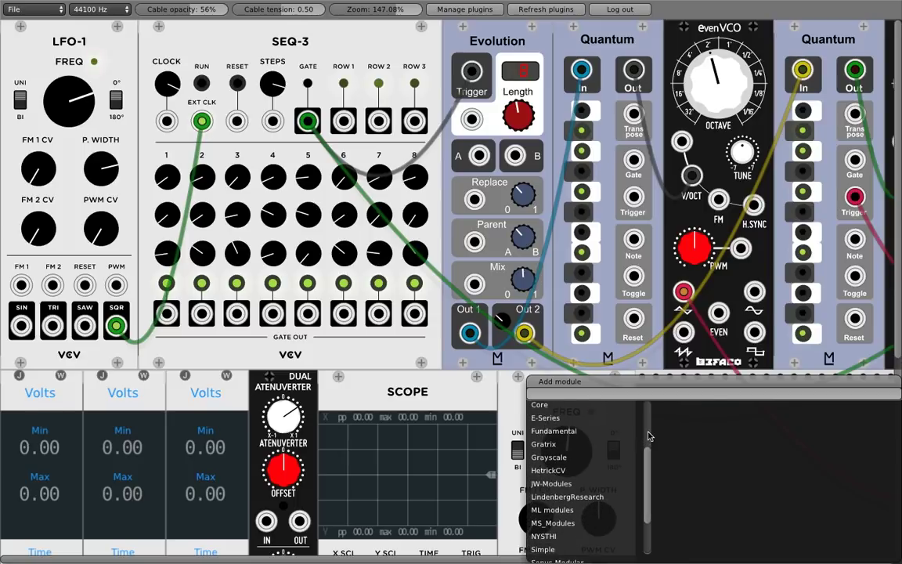
{"action": "left_click", "coordinate": [560, 510]}
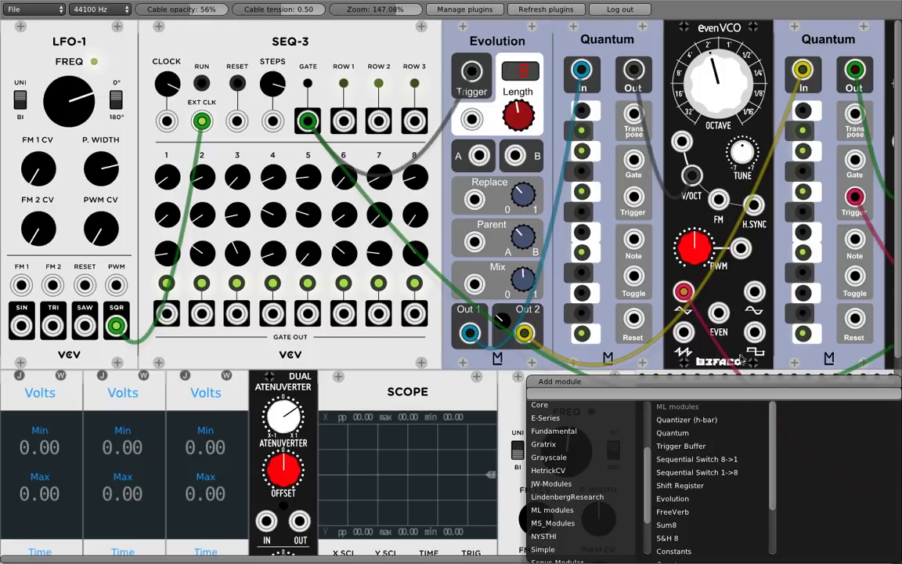
{"action": "left_click", "coordinate": [493, 368]}
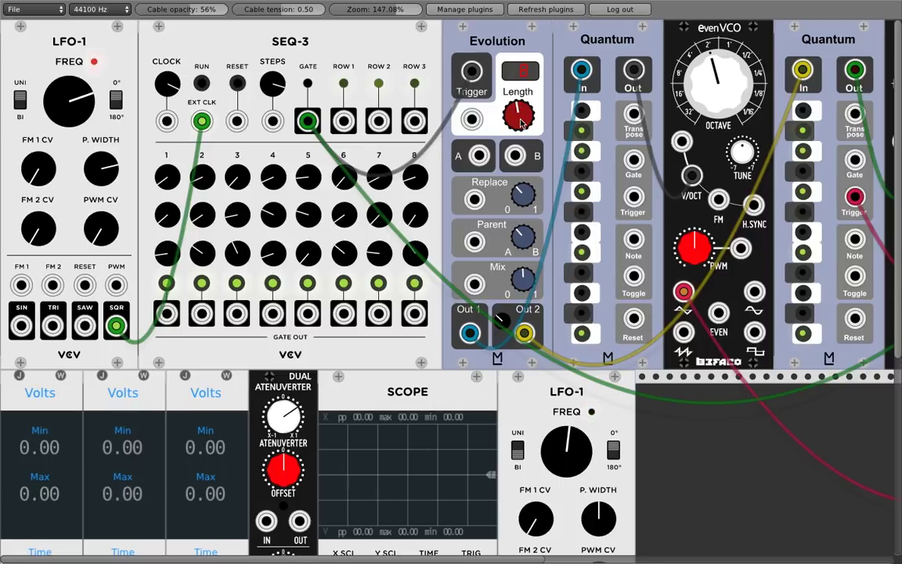
{"action": "mouse_move", "coordinate": [518, 115]}
{"action": "left_mouse_down"}
{"action": "mouse_move", "coordinate": [518, 86]}
{"action": "mouse_move", "coordinate": [518, 126]}
{"action": "mouse_move", "coordinate": [517, 112]}
{"action": "left_mouse_up"}
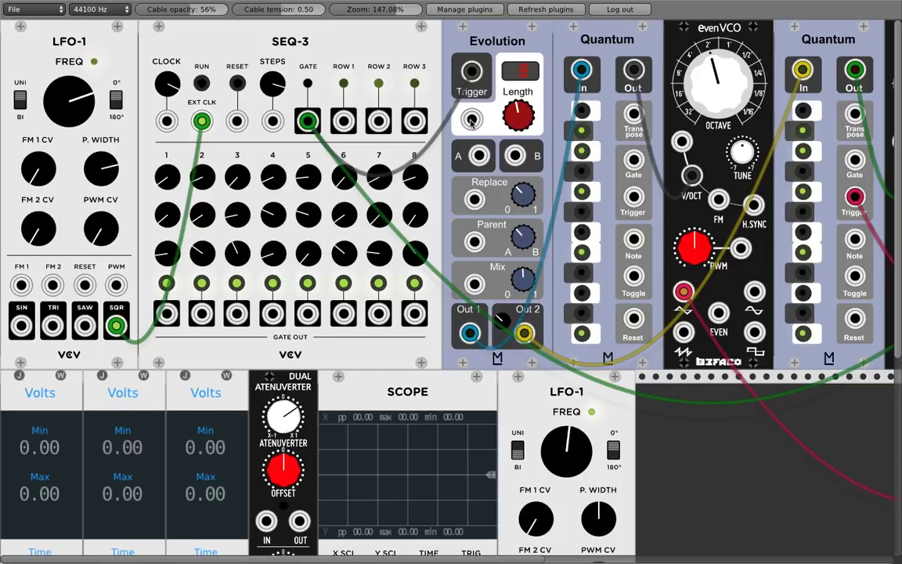
{"action": "right_click", "coordinate": [494, 188]}
{"action": "left_click", "coordinate": [537, 202]}
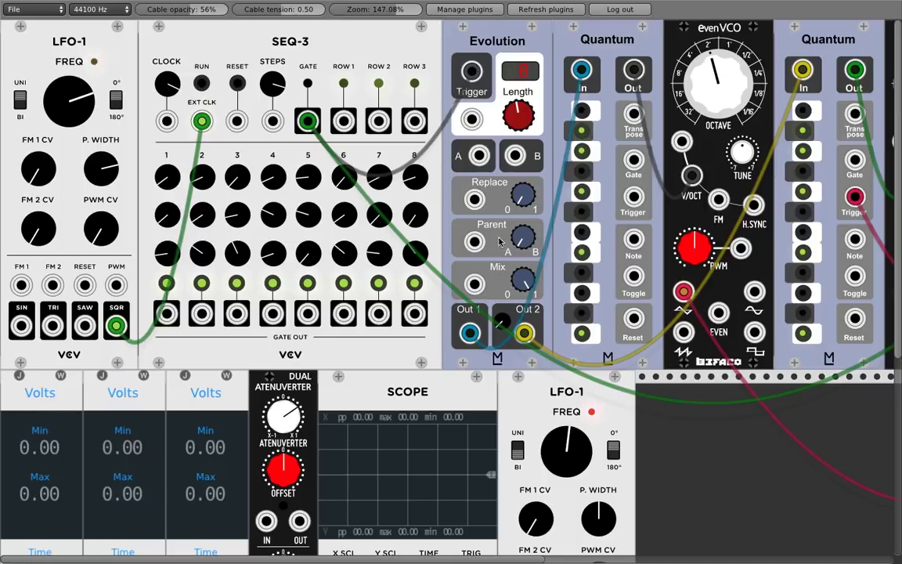
Turn the Evolution module's Mix and Replace knobs down to 0.
{"action": "left_click", "coordinate": [520, 279]}
{"action": "left_click_drag", "start_coordinate": [520, 279], "coordinate": [536, 310]}
{"action": "left_click", "coordinate": [523, 195]}
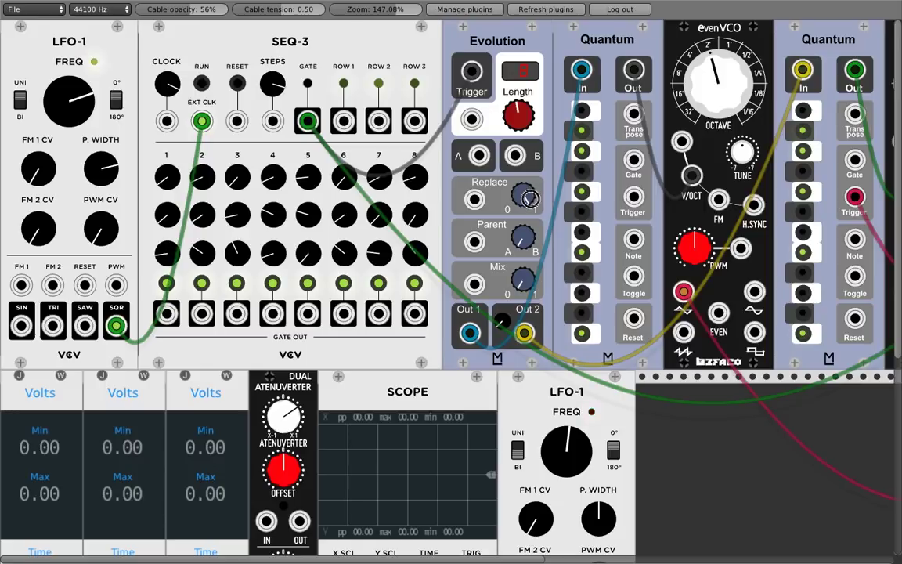
{"action": "left_click_drag", "start_coordinate": [524, 195], "coordinate": [541, 253]}
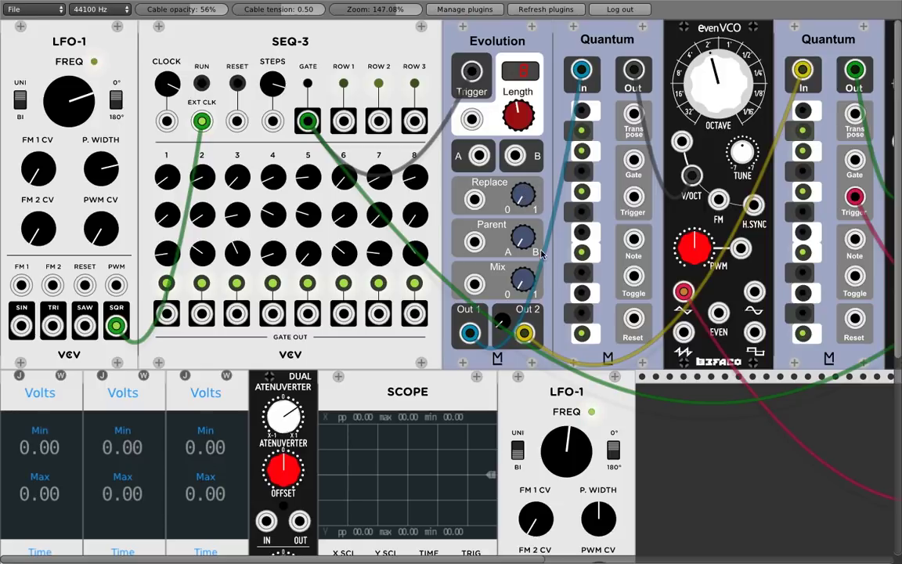
Sweep Evolution's Mix knob up to 1 and bring it back to a low setting near 0.
{"action": "left_click", "coordinate": [524, 282]}
{"action": "left_click_drag", "start_coordinate": [524, 282], "coordinate": [533, 237]}
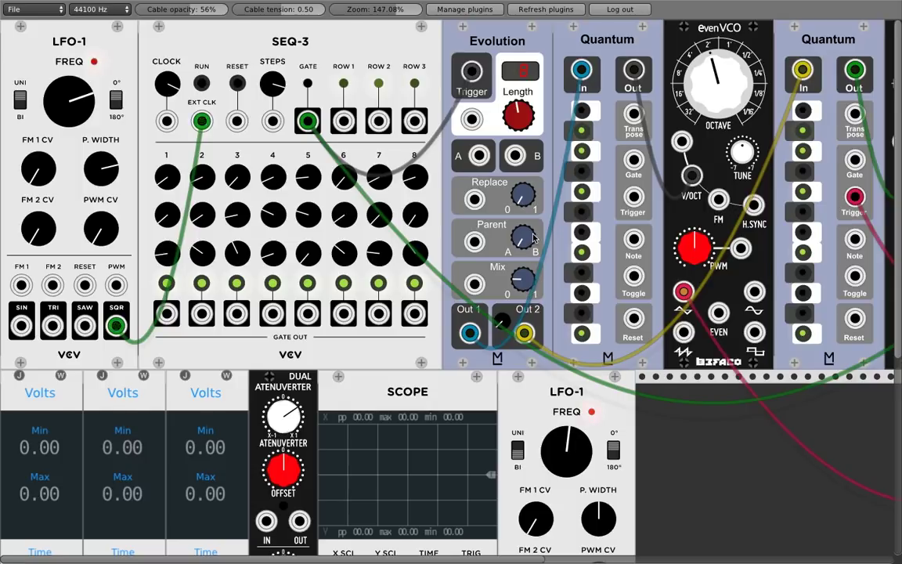
{"action": "left_click", "coordinate": [517, 274]}
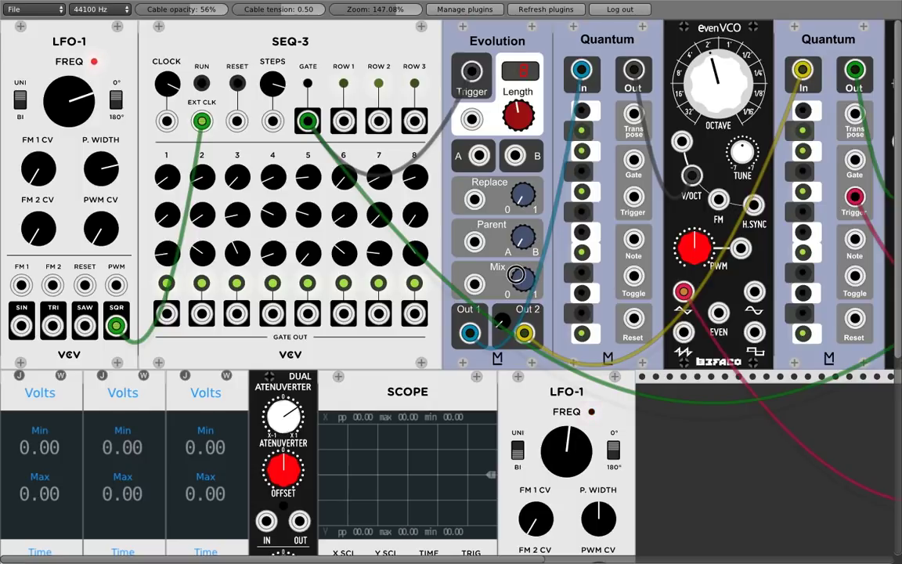
{"action": "left_click_drag", "start_coordinate": [516, 274], "coordinate": [516, 278]}
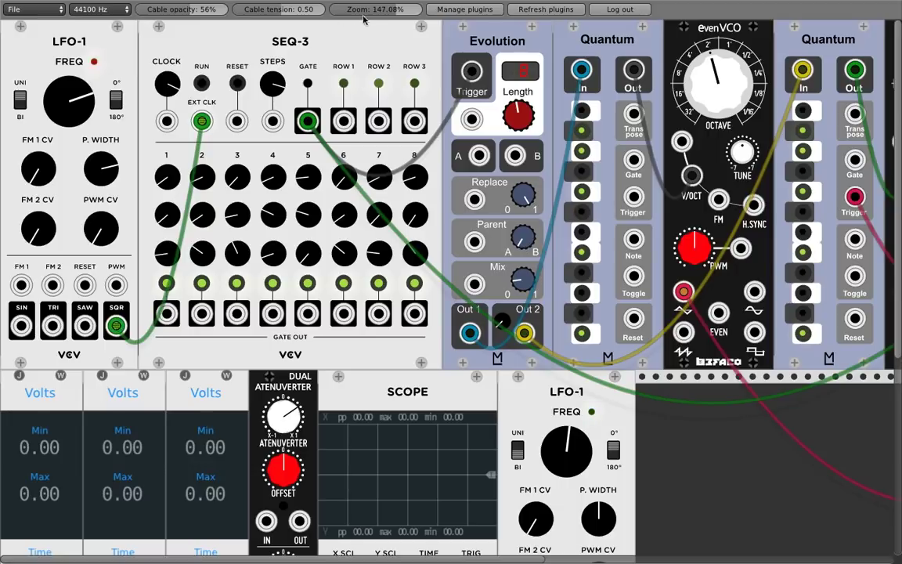
Reset the rack zoom to 100% and start the SEQ-3 sequencer.
{"action": "key", "text": "ctrl+0"}
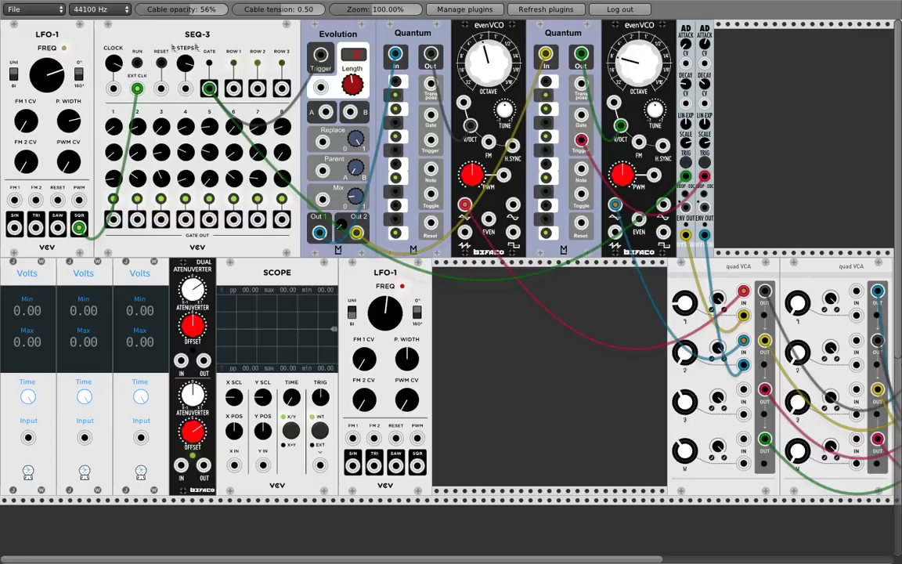
{"action": "left_click", "coordinate": [138, 67]}
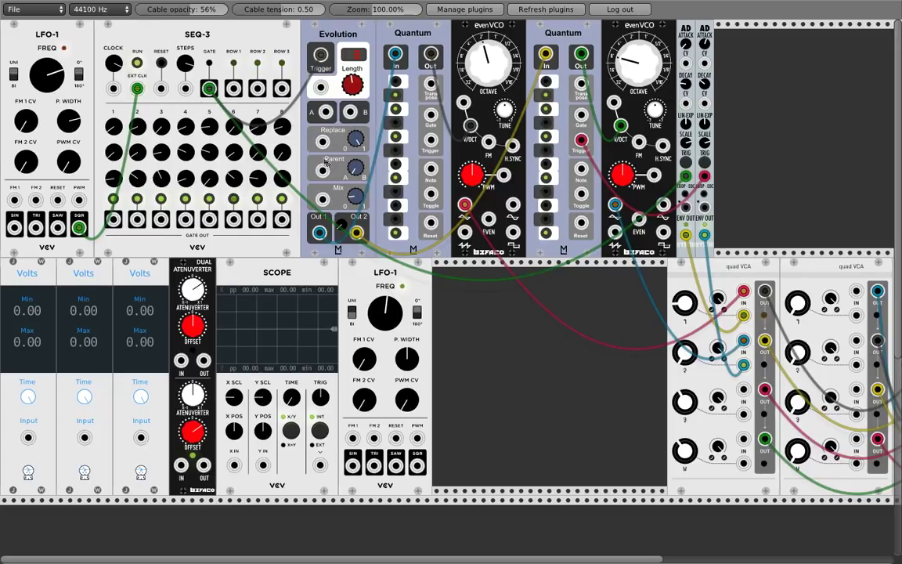
Examine the Mode options of the first Quantum module without changing them.
{"action": "right_click", "coordinate": [411, 35]}
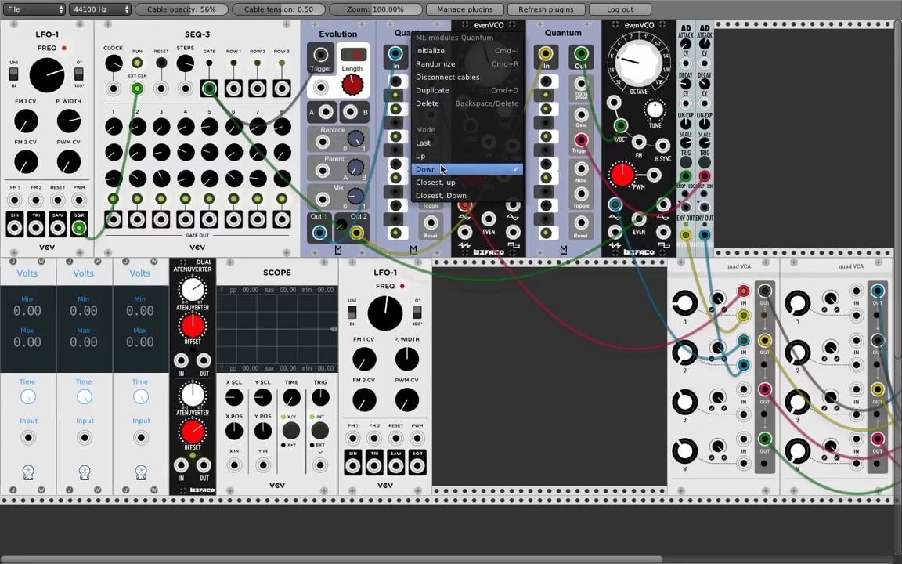
{"action": "left_click", "coordinate": [316, 34]}
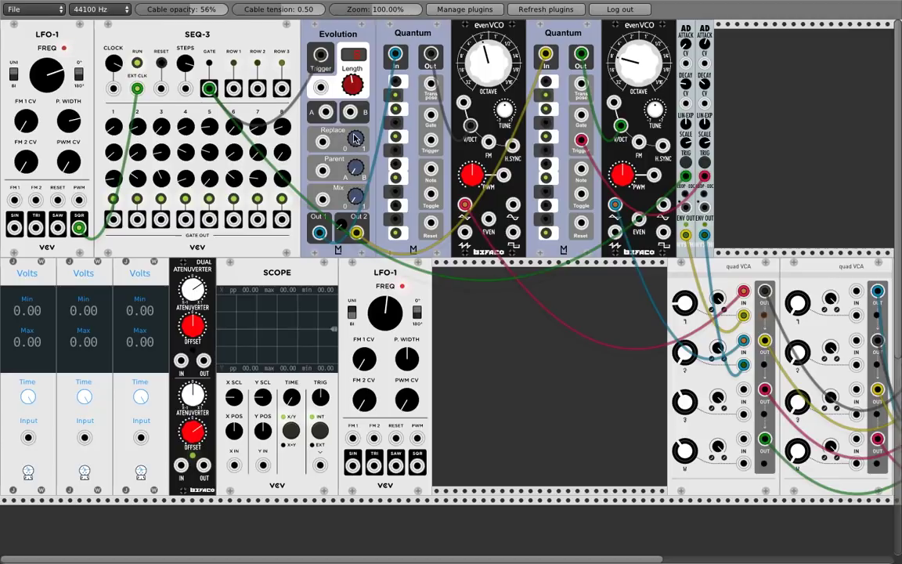
Adjust Evolution's Mix knob and patch its Out 1 into the first Volts meter's input.
{"action": "left_click_drag", "start_coordinate": [357, 197], "coordinate": [357, 169]}
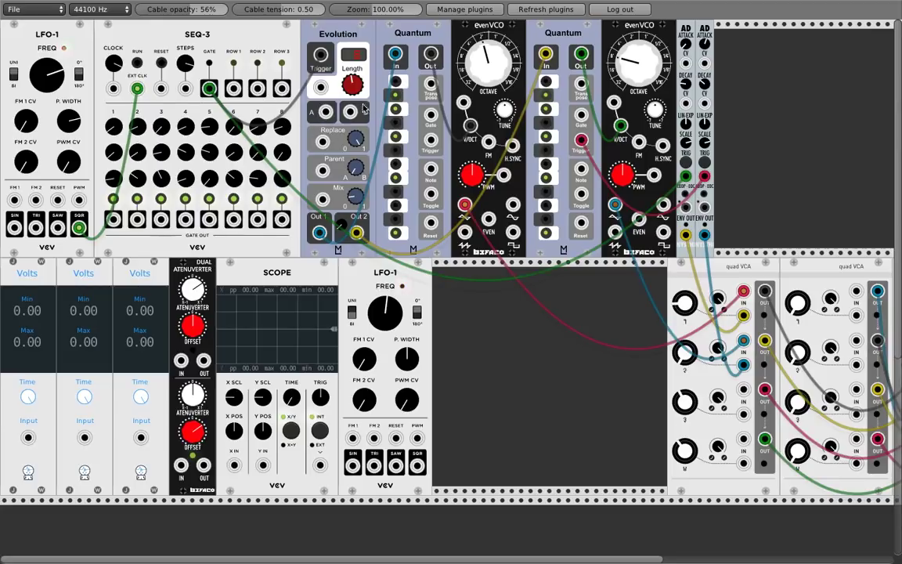
{"action": "left_click_drag", "start_coordinate": [327, 114], "coordinate": [319, 234]}
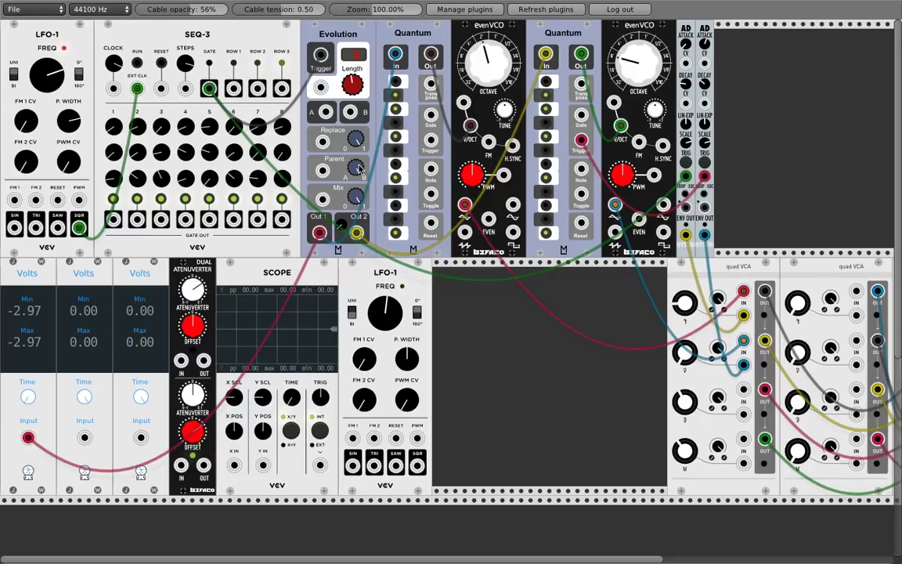
With Evolution's Parent knob turned to A, patch SEQ-3 Row 1 into its A input and start the sequencer.
{"action": "left_click_drag", "start_coordinate": [357, 169], "coordinate": [357, 143]}
{"action": "left_click_drag", "start_coordinate": [238, 89], "coordinate": [326, 112]}
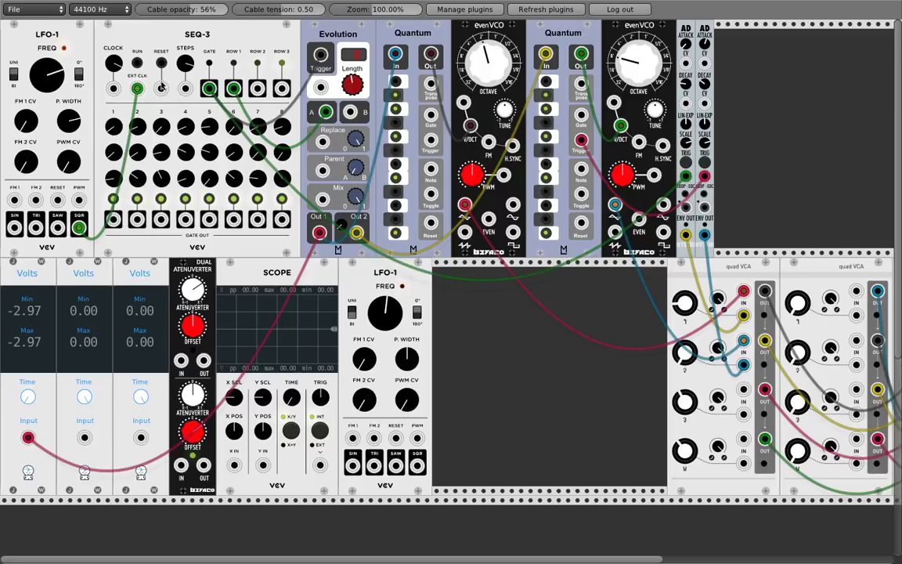
{"action": "left_click", "coordinate": [138, 63]}
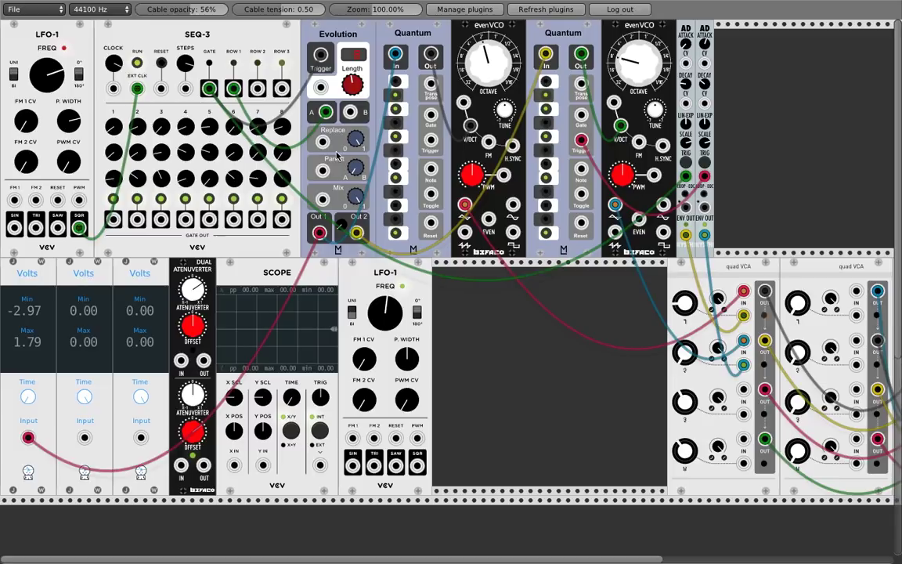
Lower the first evenVCO's octave and sweep Evolution's Mix knob down and back up to 1.
{"action": "left_click_drag", "start_coordinate": [487, 61], "coordinate": [487, 81]}
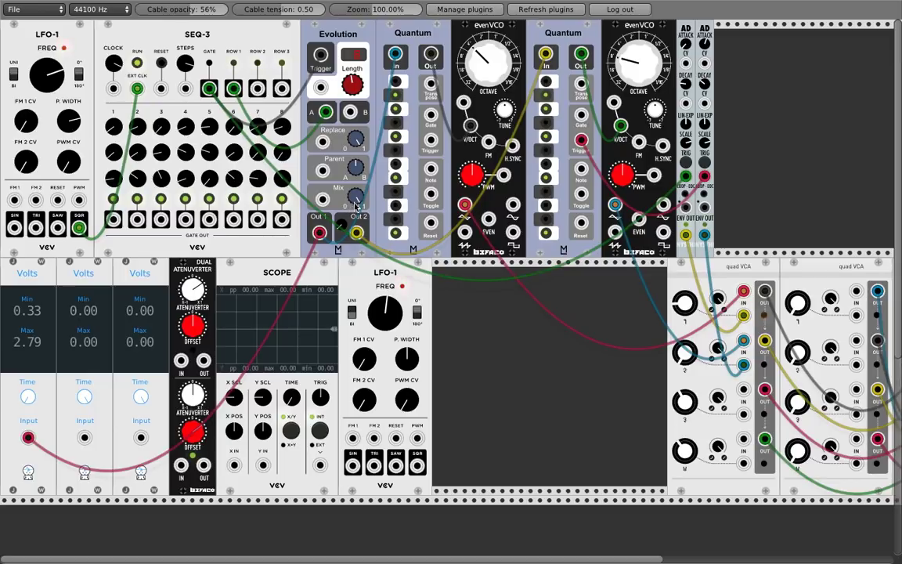
{"action": "left_click_drag", "start_coordinate": [357, 200], "coordinate": [356, 187]}
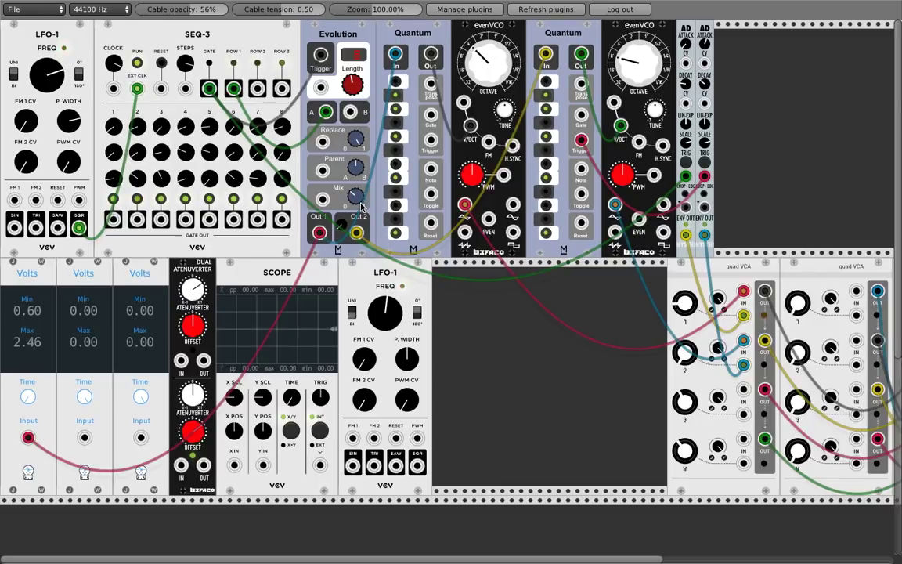
{"action": "left_click_drag", "start_coordinate": [362, 207], "coordinate": [359, 199]}
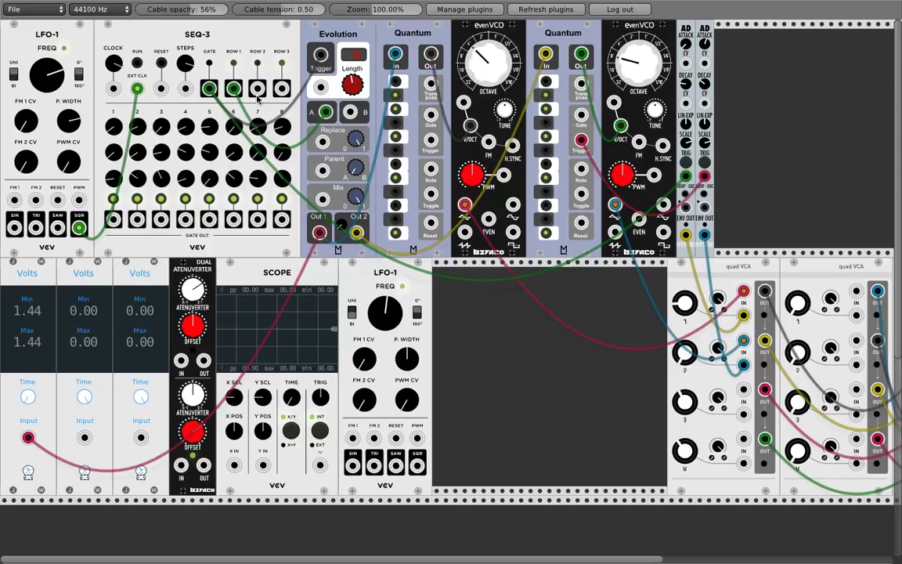
Patch SEQ-3 Row 2 into Evolution's B input and start the sequencer.
{"action": "left_click_drag", "start_coordinate": [258, 90], "coordinate": [350, 112]}
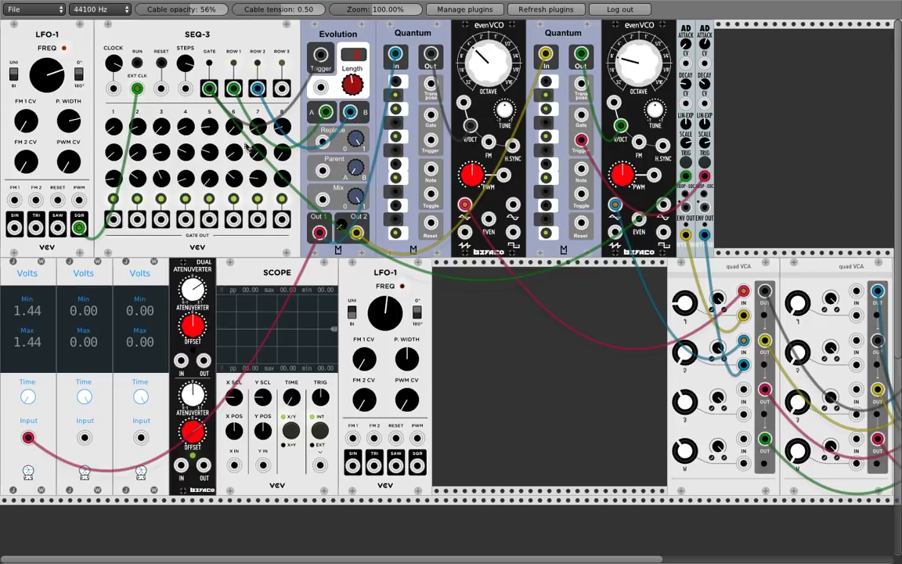
{"action": "left_click", "coordinate": [138, 65]}
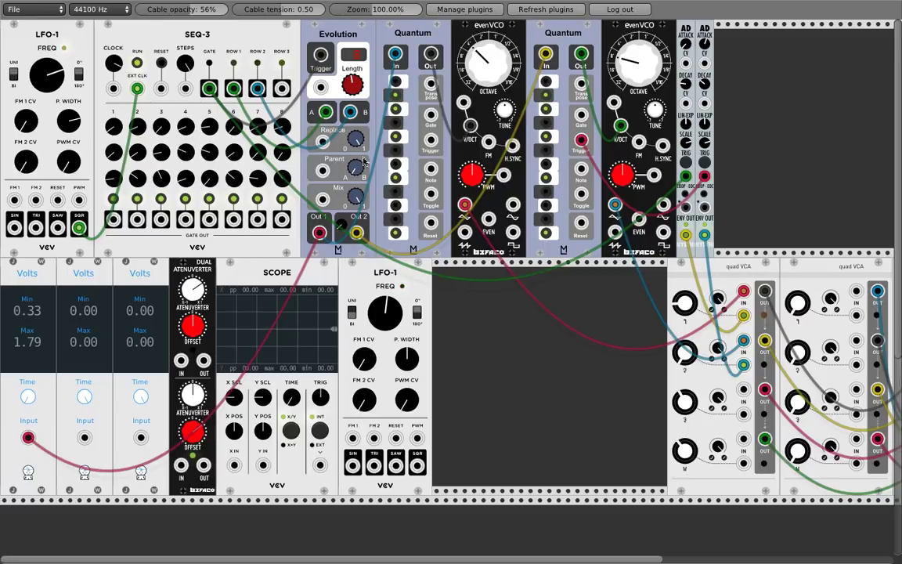
Turn Evolution's Parent knob to B and reduce its Mix and Replace knobs below 1.
{"action": "mouse_move", "coordinate": [356, 168]}
{"action": "left_mouse_down"}
{"action": "mouse_move", "coordinate": [357, 161]}
{"action": "mouse_move", "coordinate": [352, 181]}
{"action": "left_mouse_up"}
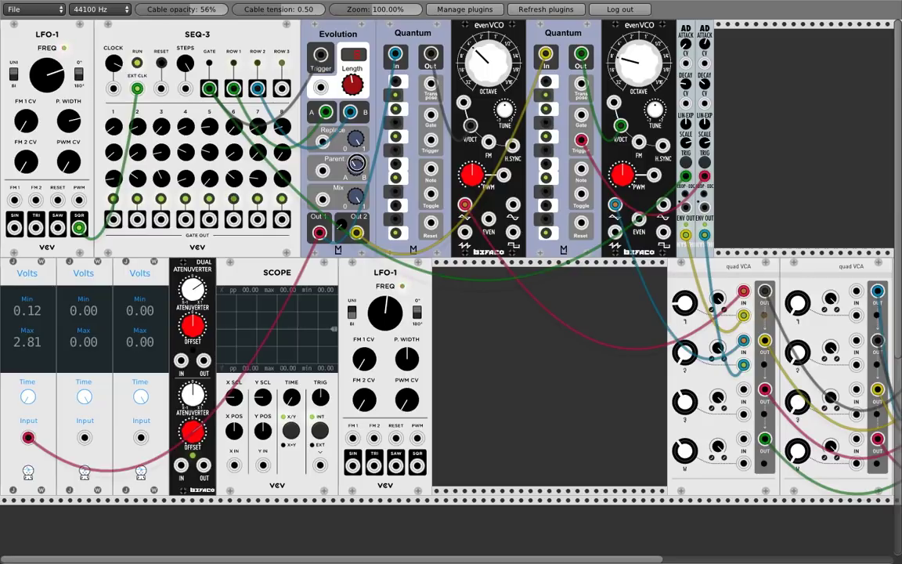
{"action": "mouse_move", "coordinate": [358, 166]}
{"action": "left_mouse_down"}
{"action": "mouse_move", "coordinate": [359, 158]}
{"action": "mouse_move", "coordinate": [356, 167]}
{"action": "left_mouse_up"}
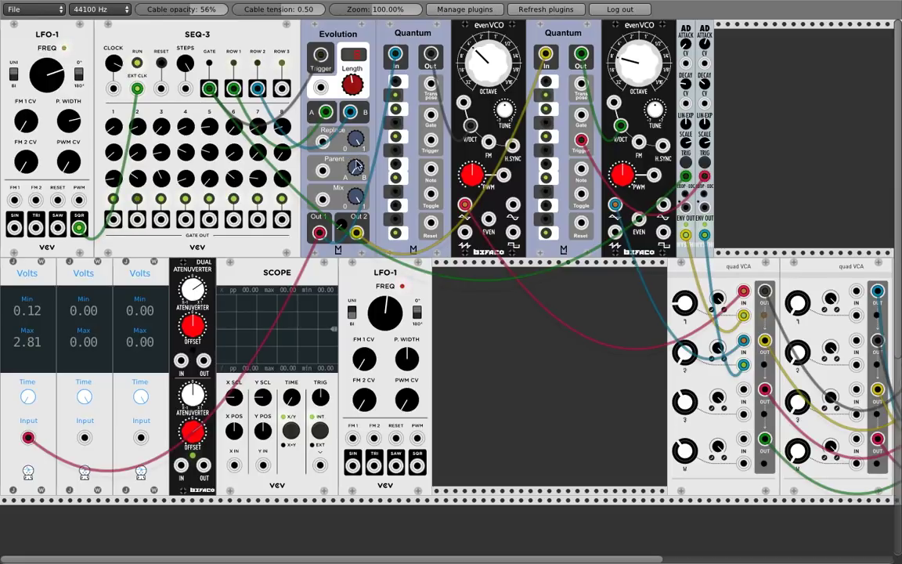
{"action": "left_click_drag", "start_coordinate": [354, 196], "coordinate": [354, 208]}
{"action": "left_click_drag", "start_coordinate": [355, 137], "coordinate": [360, 171]}
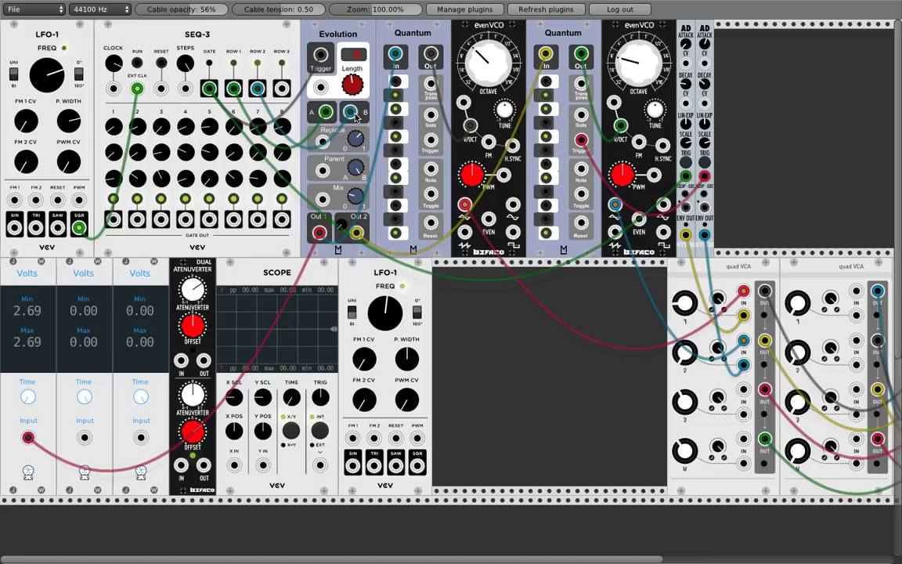
Remove the cables from Evolution's A and B inputs and patch a single cable from SEQ-3 Row 1 into A.
{"action": "mouse_move", "coordinate": [350, 112]}
{"action": "left_mouse_down"}
{"action": "mouse_move", "coordinate": [309, 125]}
{"action": "mouse_move", "coordinate": [336, 117]}
{"action": "left_mouse_up"}
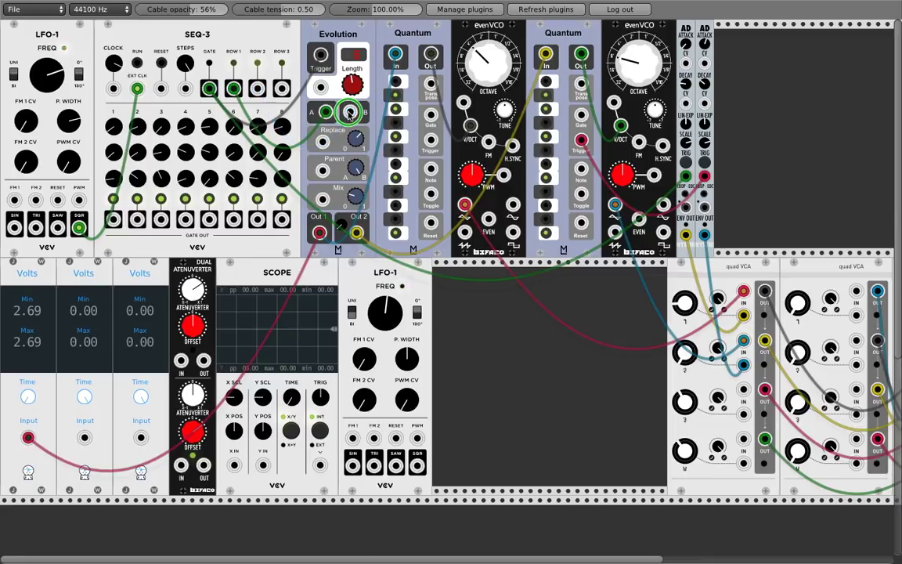
{"action": "left_click_drag", "start_coordinate": [326, 112], "coordinate": [336, 100]}
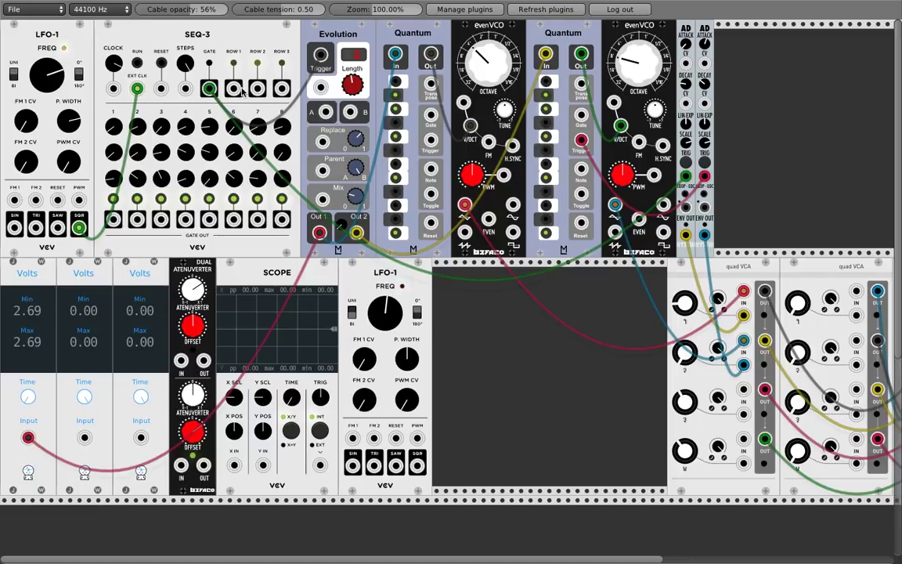
{"action": "left_click_drag", "start_coordinate": [233, 87], "coordinate": [325, 112]}
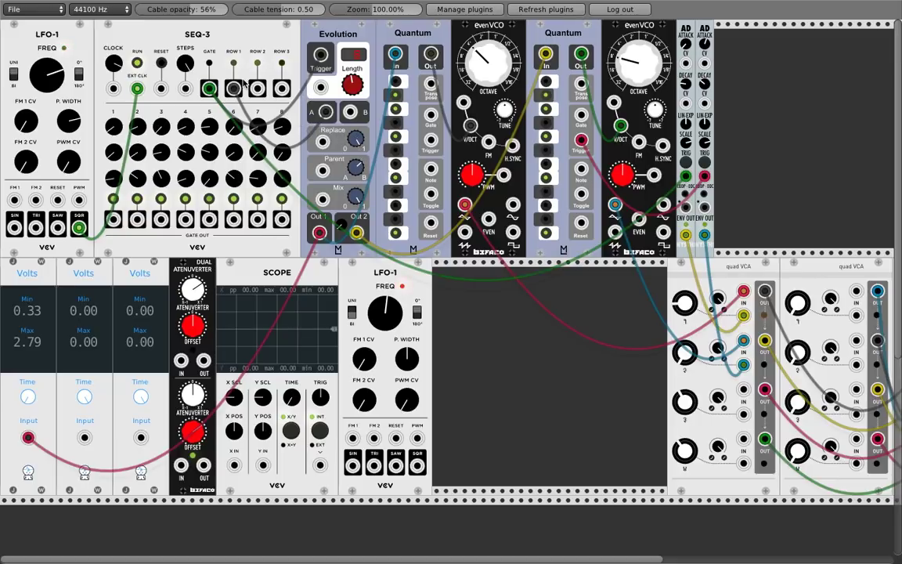
Move the Row 1 cable from Evolution's A input to its B input with the sequencer stopped, and restart the sequencer.
{"action": "left_click", "coordinate": [138, 62]}
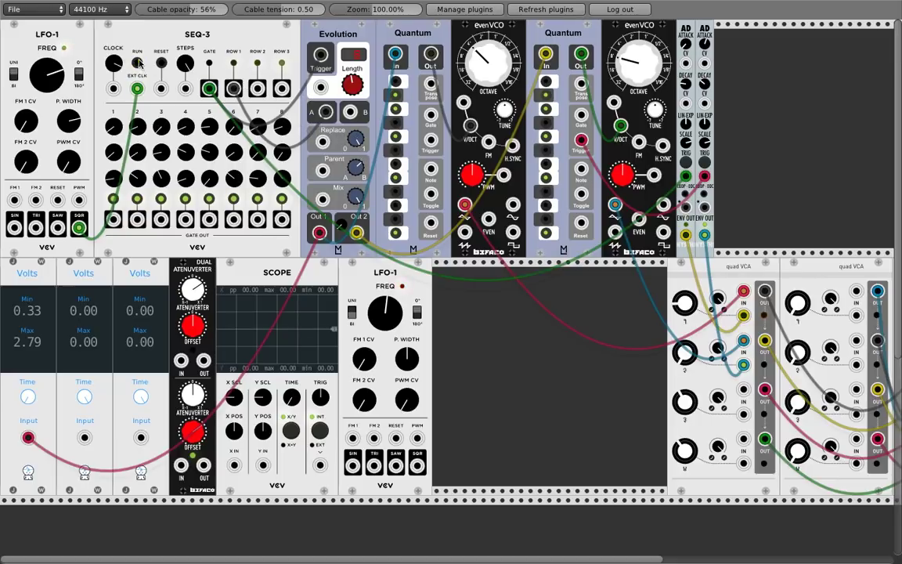
{"action": "left_click_drag", "start_coordinate": [329, 115], "coordinate": [350, 116]}
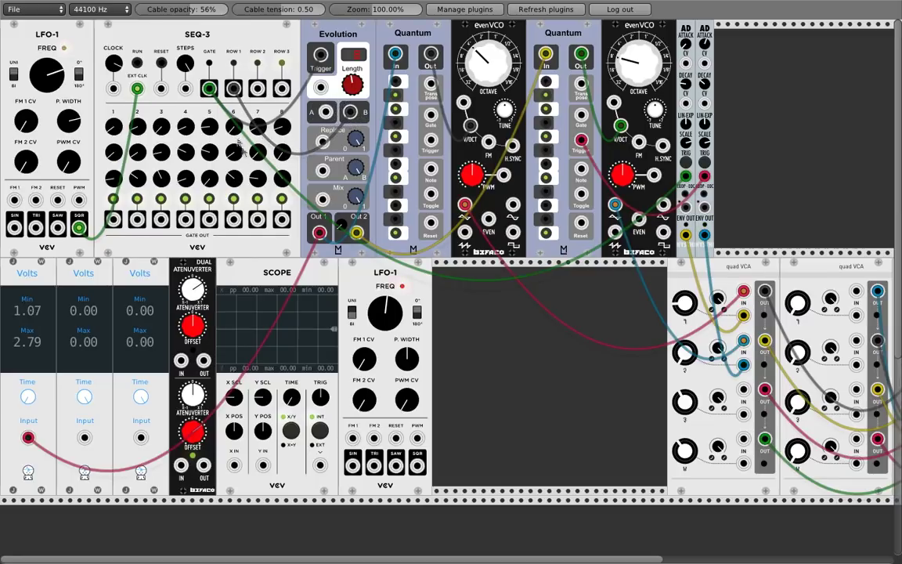
{"action": "left_click", "coordinate": [139, 64]}
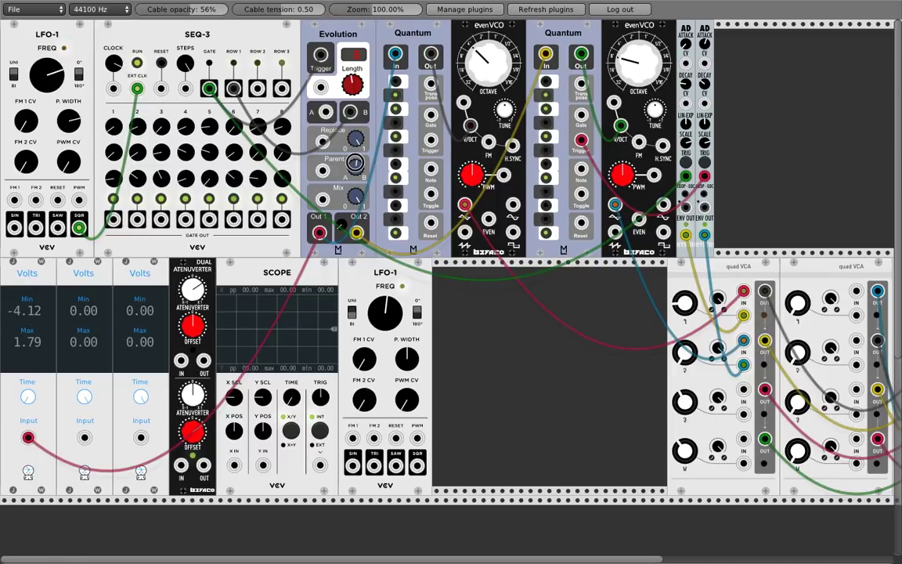
Sweep Evolution's Parent knob between A and B while the sequencer feeds only the B input.
{"action": "left_click", "coordinate": [356, 170]}
{"action": "left_click_drag", "start_coordinate": [357, 171], "coordinate": [323, 155]}
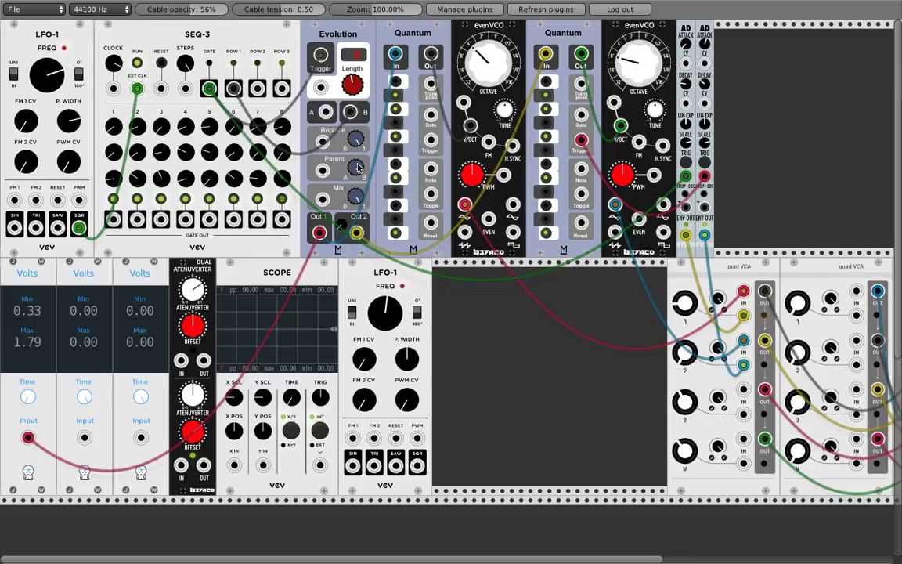
{"action": "left_click_drag", "start_coordinate": [357, 167], "coordinate": [357, 153]}
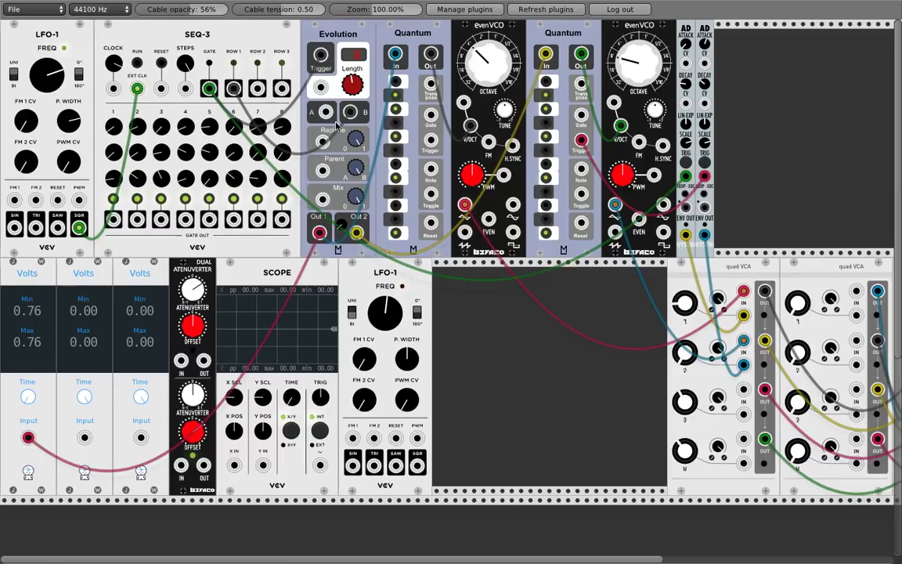
Unplug the Row 1 cable from Evolution's B input, patch the Dual Atenuverter's first and second outputs into A and B, and run the sequencer.
{"action": "left_click_drag", "start_coordinate": [351, 112], "coordinate": [329, 185]}
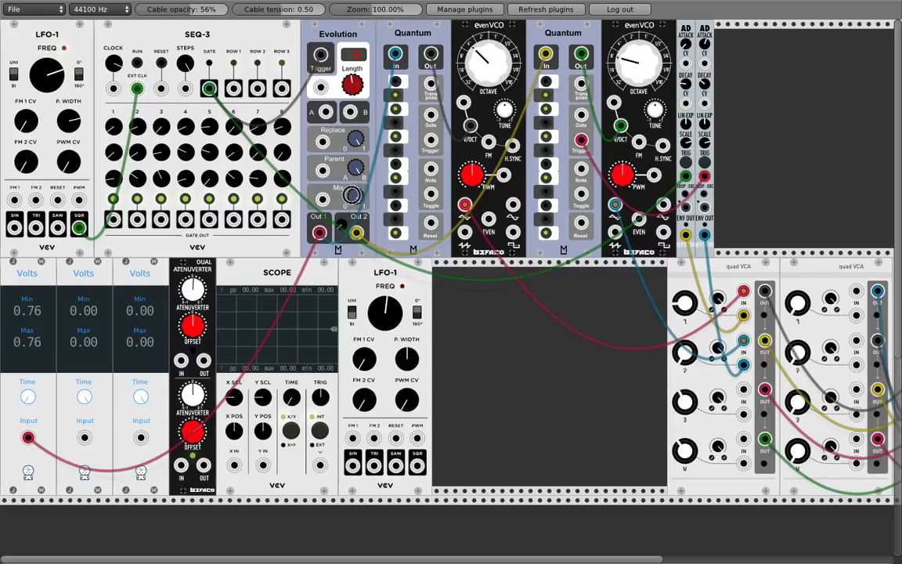
{"action": "left_click_drag", "start_coordinate": [203, 360], "coordinate": [325, 112]}
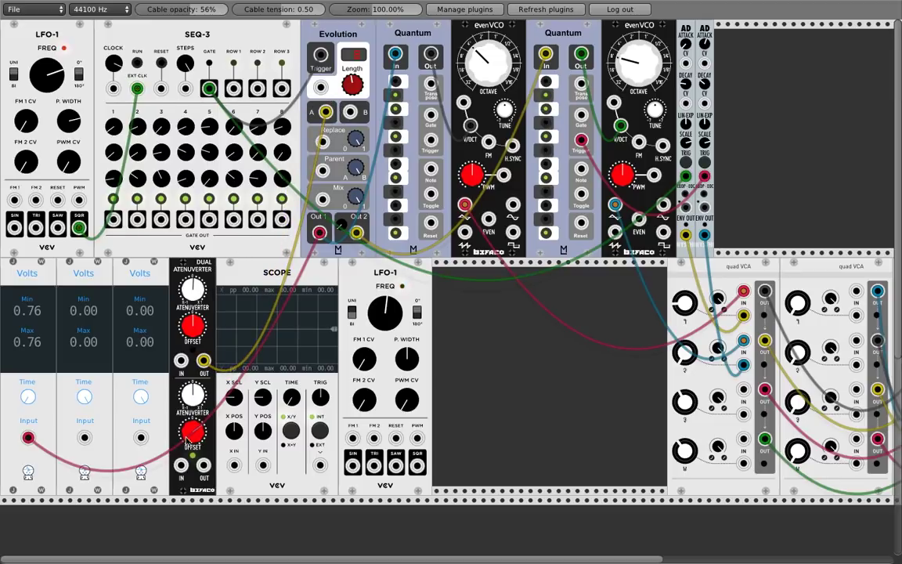
{"action": "left_click_drag", "start_coordinate": [202, 465], "coordinate": [350, 112]}
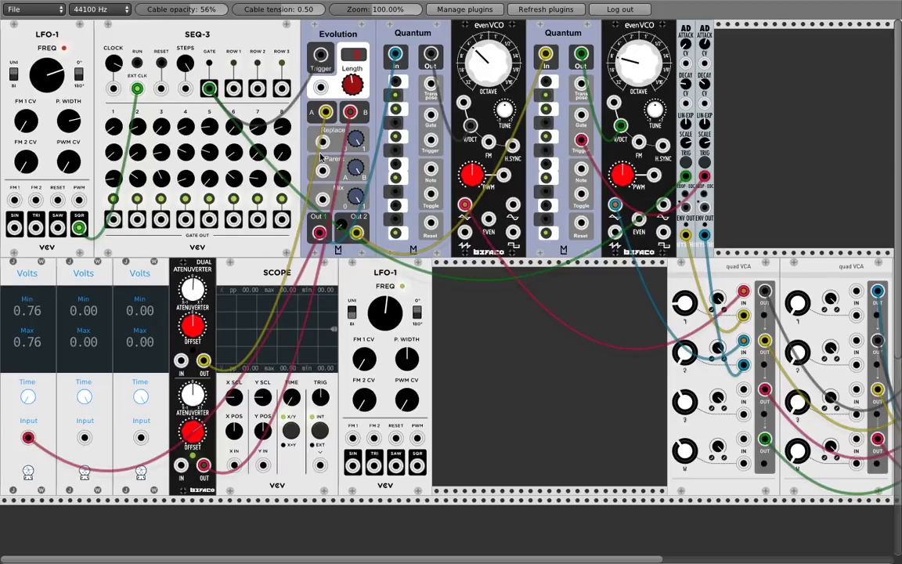
{"action": "left_click", "coordinate": [138, 64]}
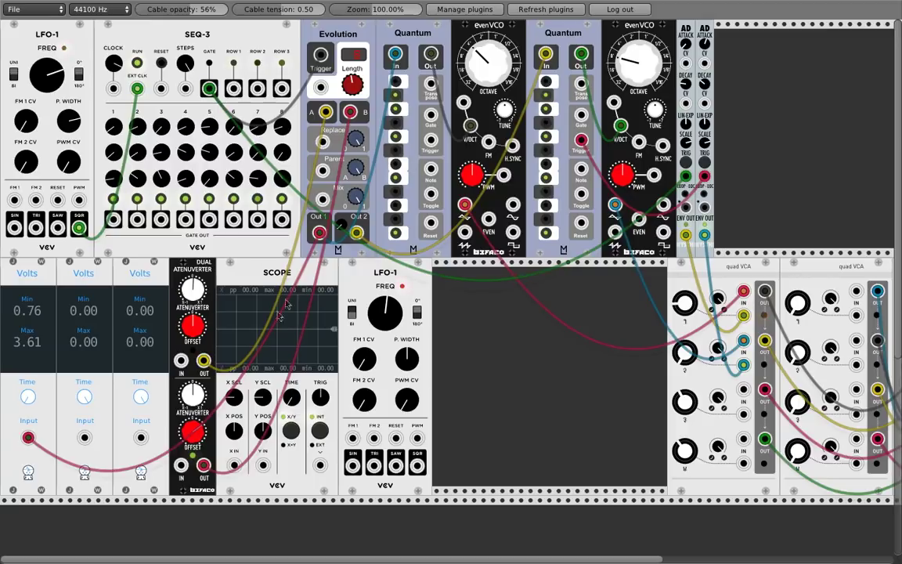
Adjust the Dual Atenuverter's offset knobs and lower the first EvenVCO's octave to match the second one.
{"action": "left_click", "coordinate": [194, 432]}
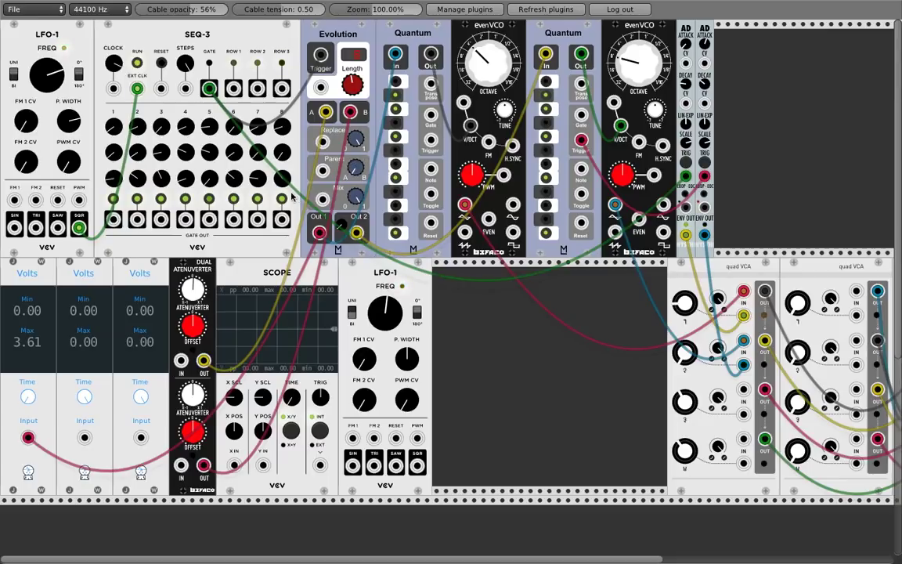
{"action": "left_click", "coordinate": [193, 329]}
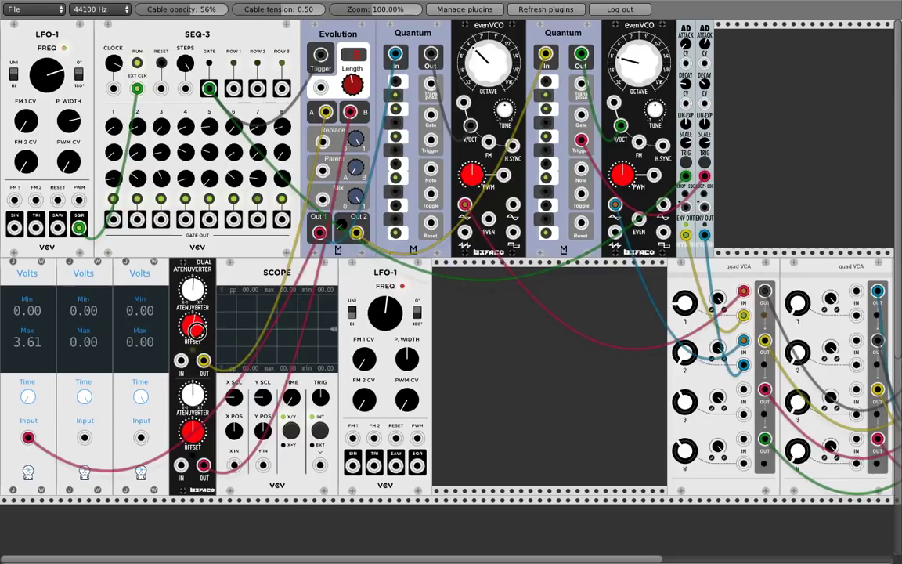
{"action": "left_click_drag", "start_coordinate": [485, 55], "coordinate": [485, 66]}
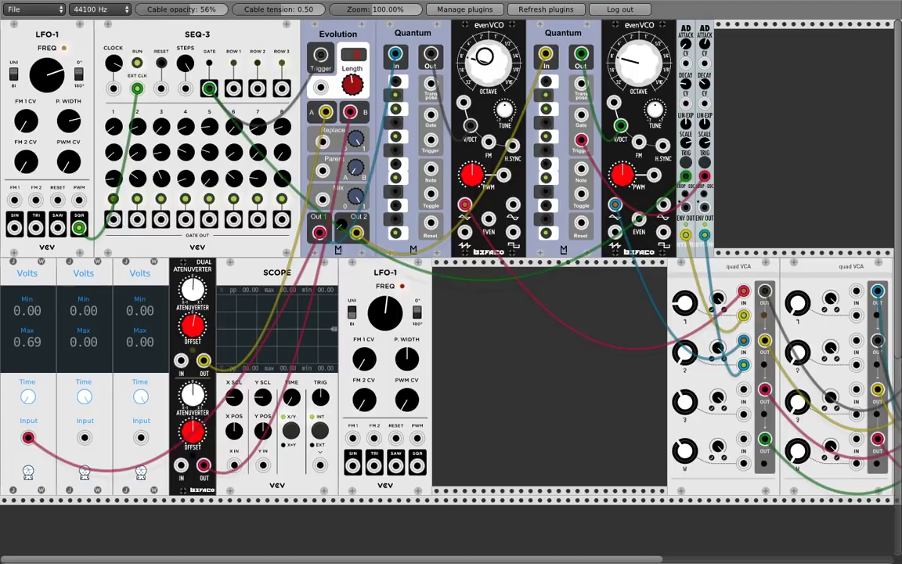
{"action": "left_click", "coordinate": [193, 329]}
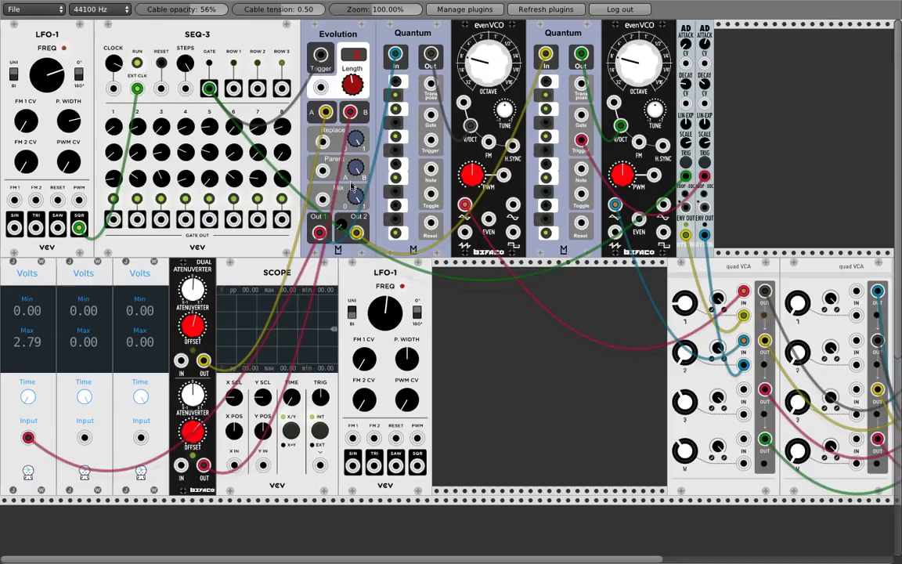
Set Evolution's Parent knob midway between A and B and reduce its Mix knob below 1.
{"action": "left_click_drag", "start_coordinate": [357, 174], "coordinate": [358, 160]}
{"action": "left_click_drag", "start_coordinate": [354, 194], "coordinate": [354, 185]}
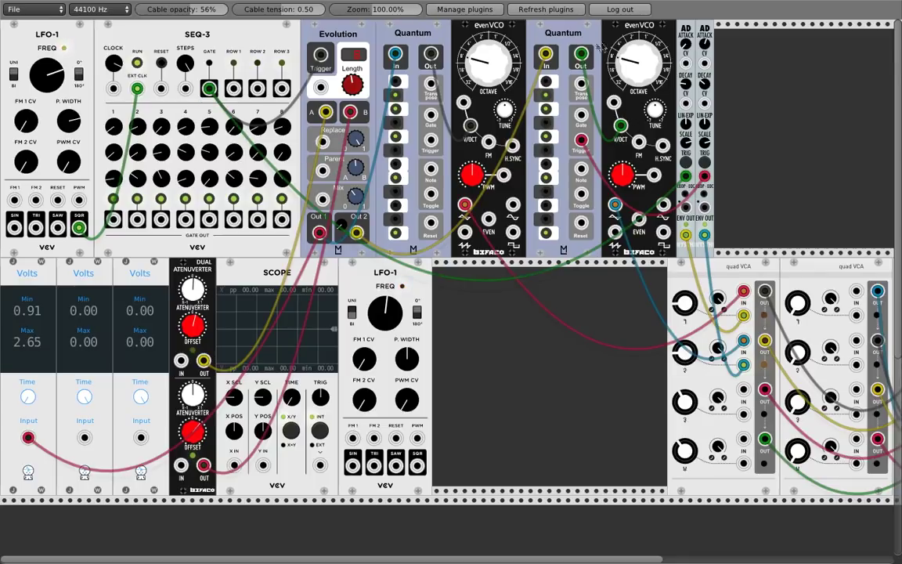
Set the second Quantum's mode to Down and unplug the second AD's envelope cable from the quad VCA.
{"action": "right_click", "coordinate": [564, 106]}
{"action": "left_click", "coordinate": [583, 177]}
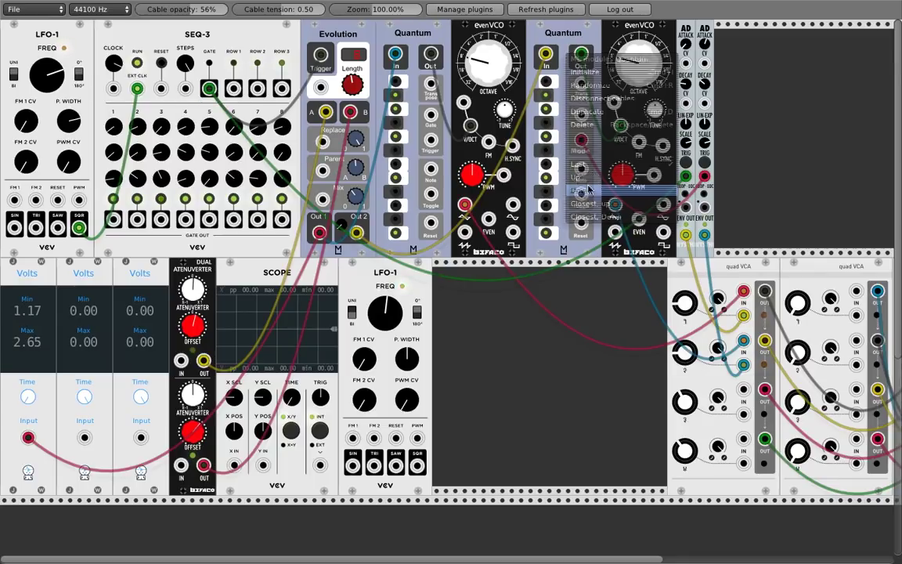
{"action": "right_click", "coordinate": [744, 365]}
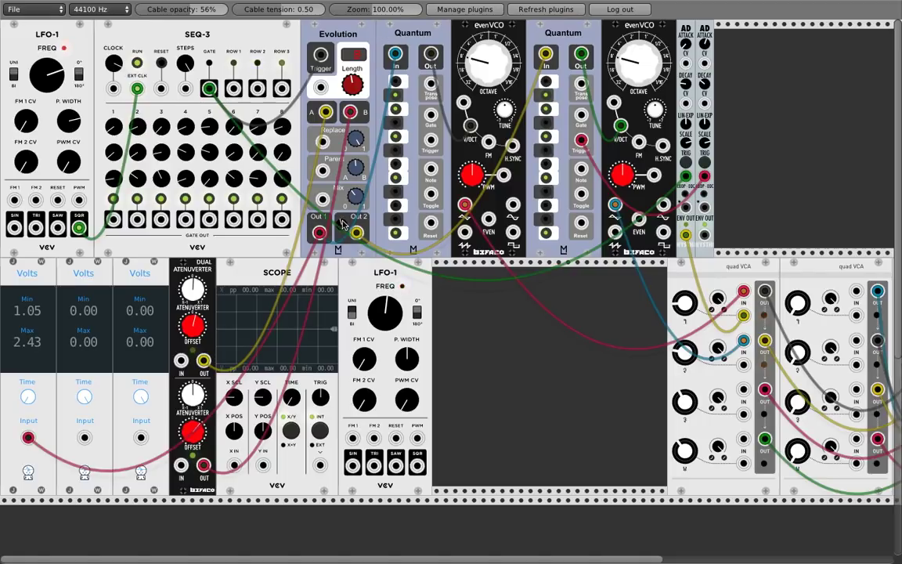
{"action": "left_click_drag", "start_coordinate": [341, 226], "coordinate": [341, 225]}
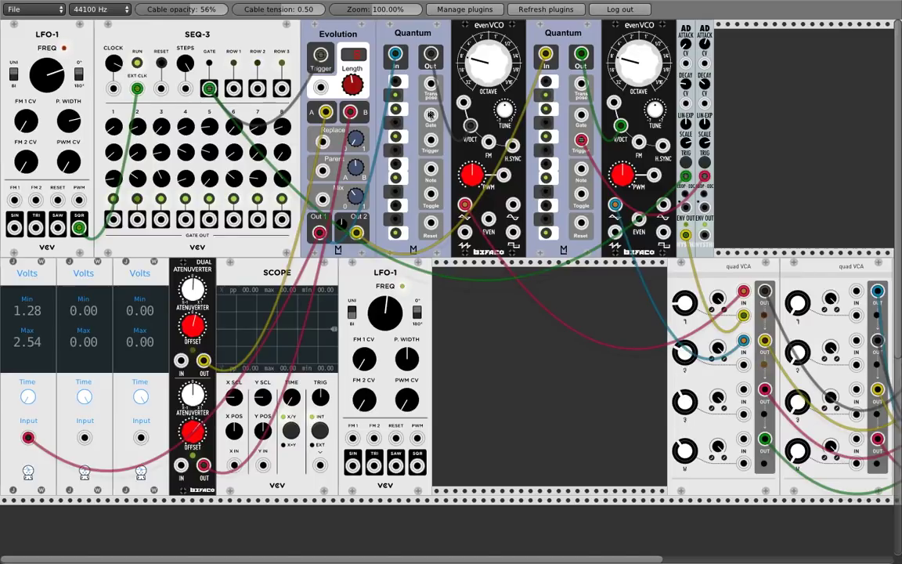
Check the mode of both Quantum modules and set the second one to Last.
{"action": "right_click", "coordinate": [411, 111]}
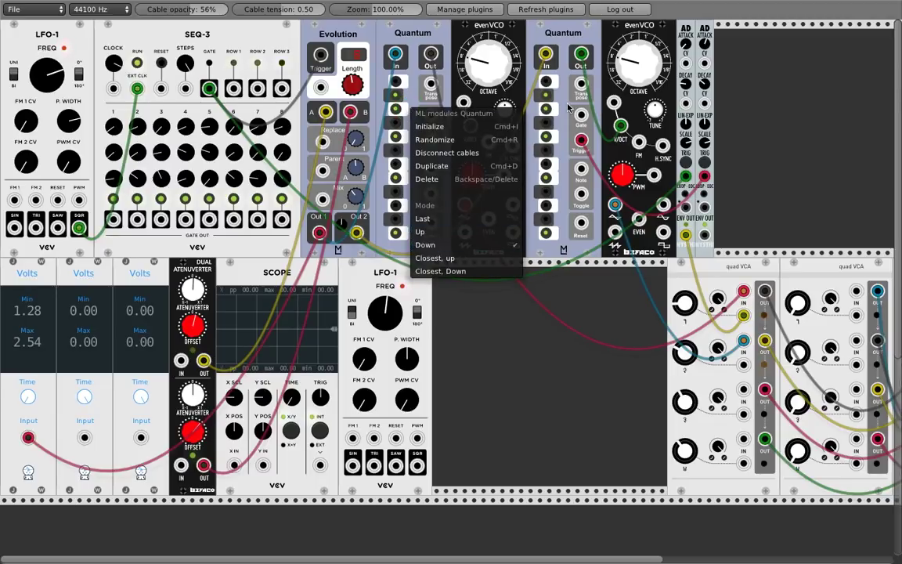
{"action": "left_click", "coordinate": [563, 103]}
{"action": "right_click", "coordinate": [563, 102]}
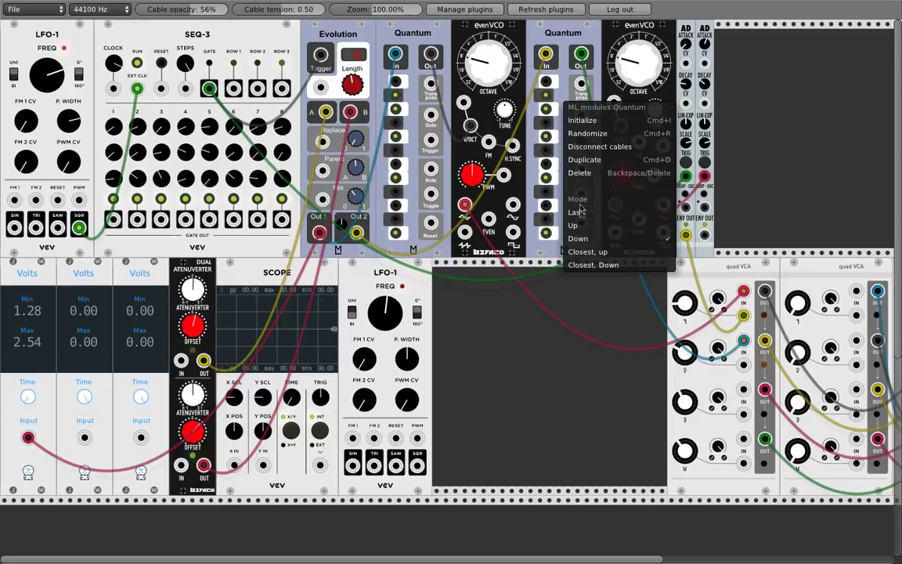
{"action": "left_click", "coordinate": [566, 67]}
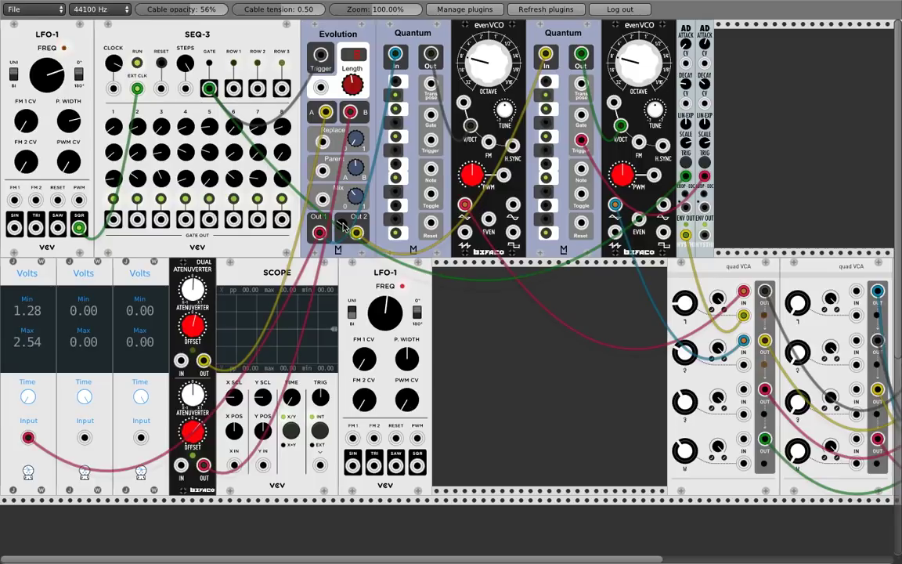
{"action": "right_click", "coordinate": [559, 37]}
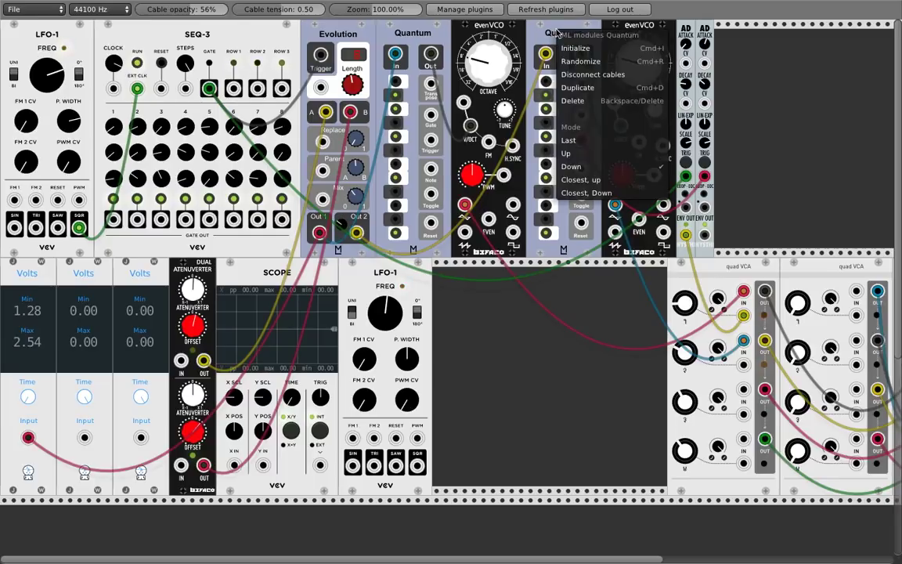
{"action": "left_click", "coordinate": [574, 144]}
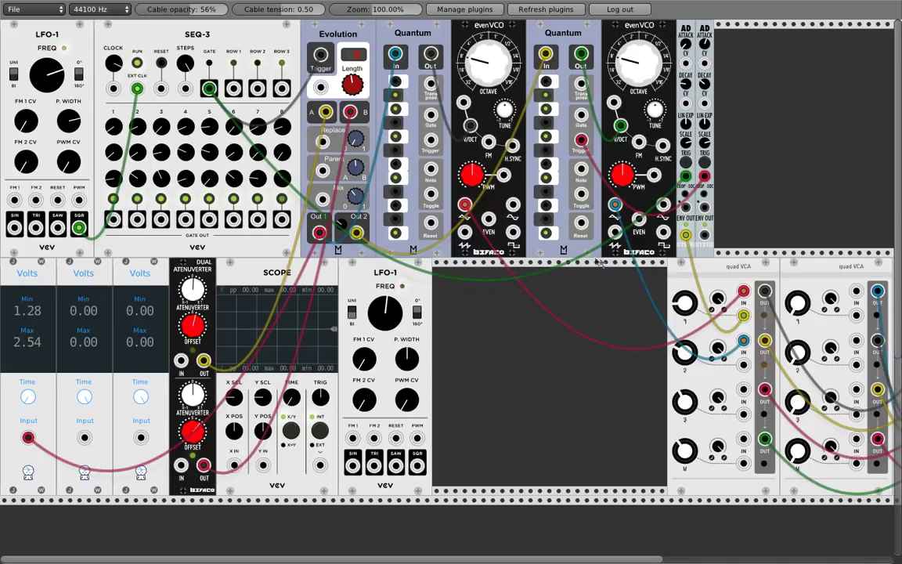
Remove the Dual Atenuverter cables from Evolution's A and B inputs and stop the sequencer.
{"action": "left_click", "coordinate": [363, 151]}
{"action": "left_click_drag", "start_coordinate": [363, 150], "coordinate": [357, 180]}
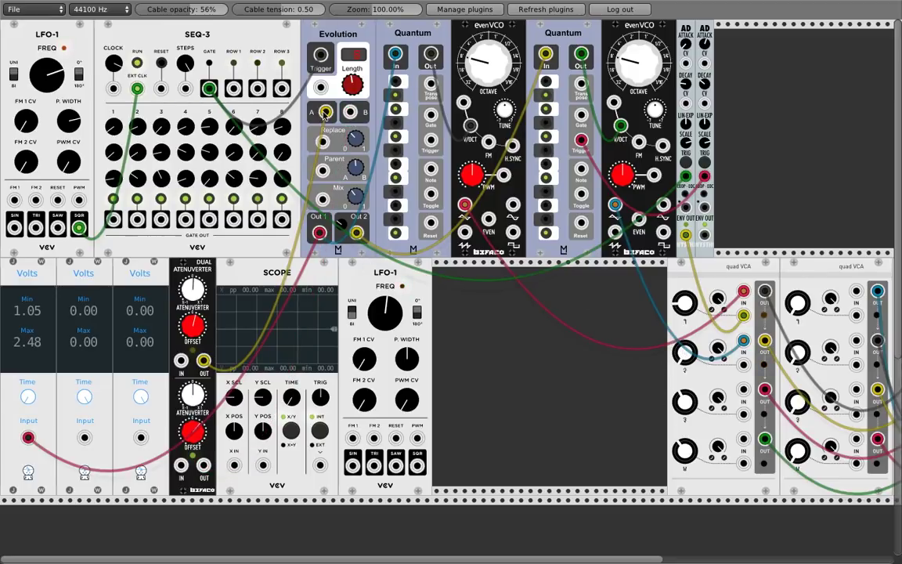
{"action": "left_click_drag", "start_coordinate": [325, 112], "coordinate": [289, 98]}
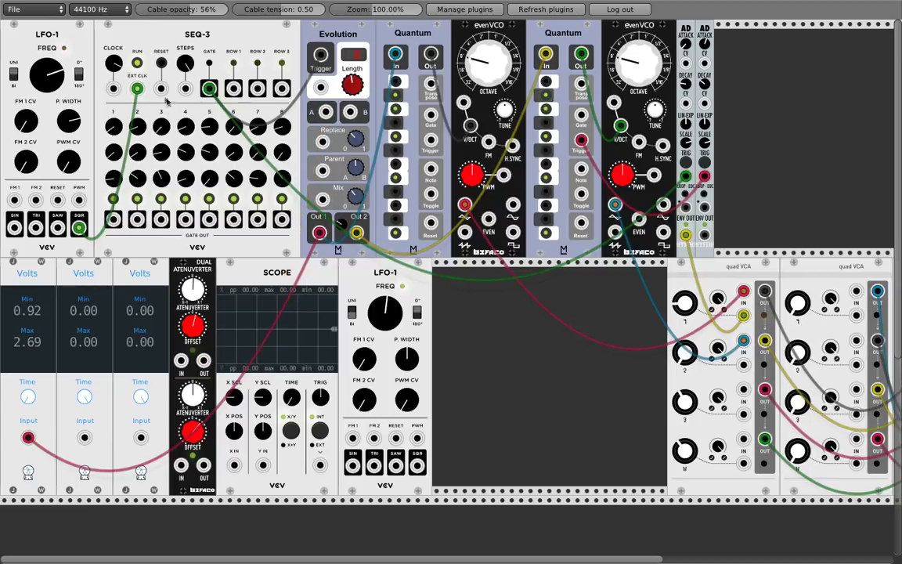
{"action": "left_click", "coordinate": [137, 67]}
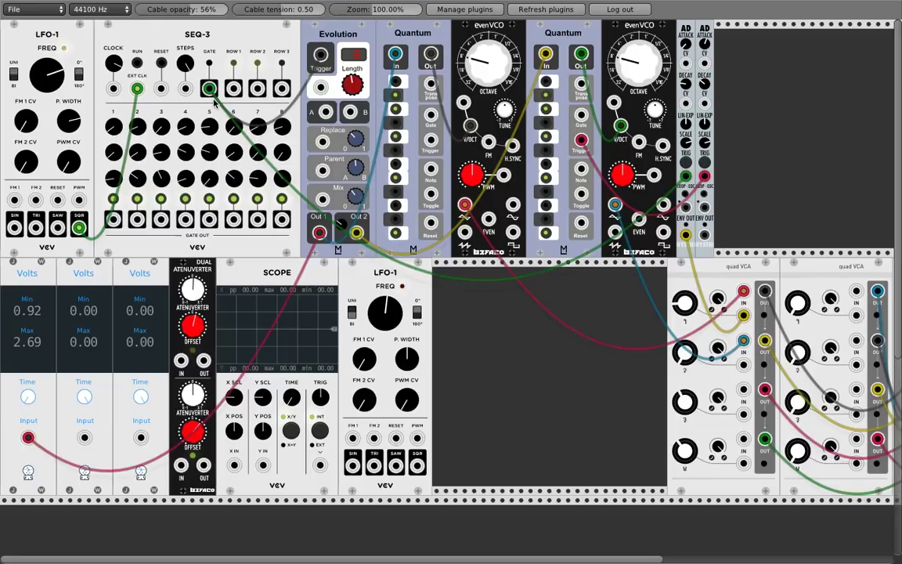
Patch SEQ-3 Row 1 into Evolution's A input and restart the sequencer.
{"action": "left_click", "coordinate": [352, 52]}
{"action": "left_click_drag", "start_coordinate": [235, 90], "coordinate": [351, 145]}
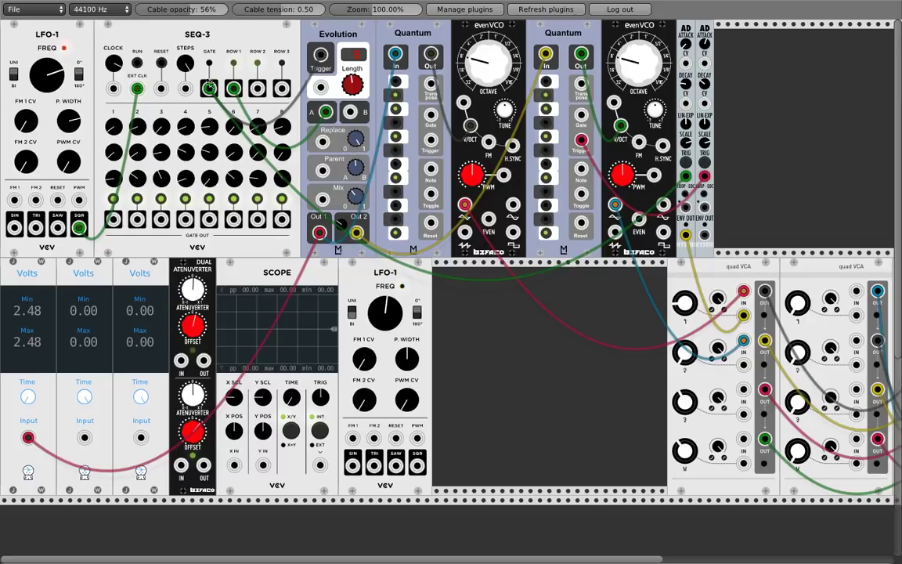
{"action": "left_click", "coordinate": [138, 64]}
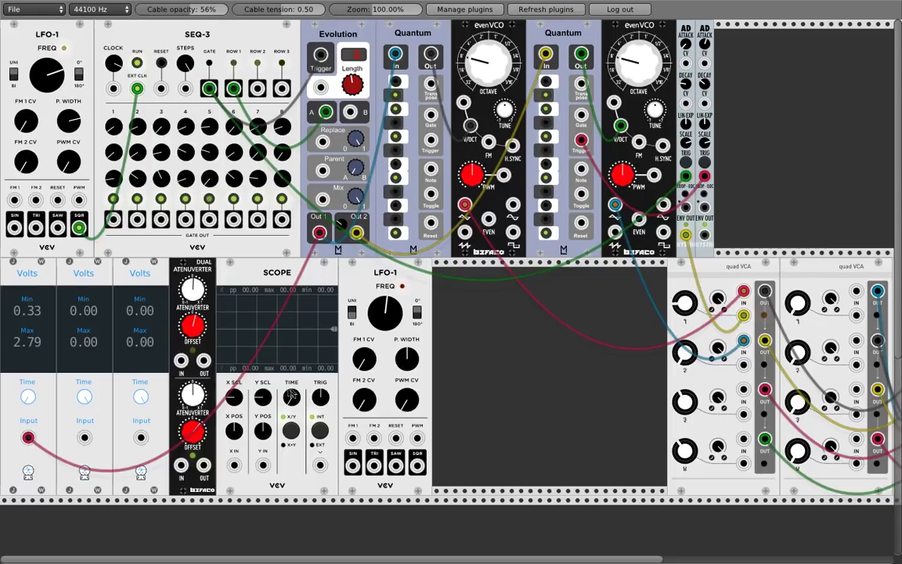
Patch Evolution's Out 1 into the Scope's X input and the second LFO-1's sine, through the second Atenuverter channel, into the Y input.
{"action": "left_click_drag", "start_coordinate": [234, 465], "coordinate": [320, 235]}
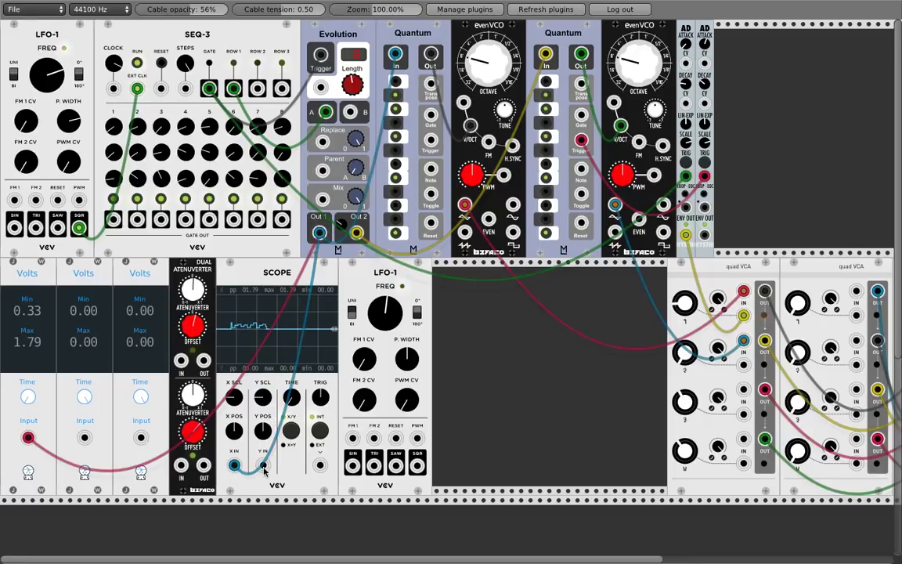
{"action": "mouse_move", "coordinate": [263, 465]}
{"action": "left_mouse_down"}
{"action": "mouse_move", "coordinate": [349, 464]}
{"action": "mouse_move", "coordinate": [168, 427]}
{"action": "mouse_move", "coordinate": [181, 465]}
{"action": "mouse_move", "coordinate": [262, 465]}
{"action": "left_mouse_up"}
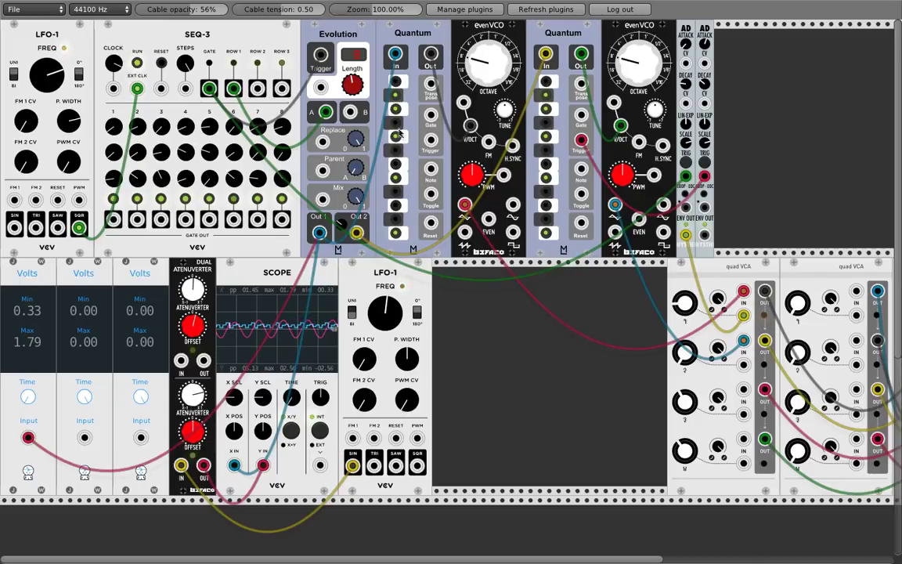
Patch the second LFO-1's sine output into Evolution's B input and turn the Parent and Mix knobs to around the middle.
{"action": "left_click_drag", "start_coordinate": [350, 112], "coordinate": [353, 465]}
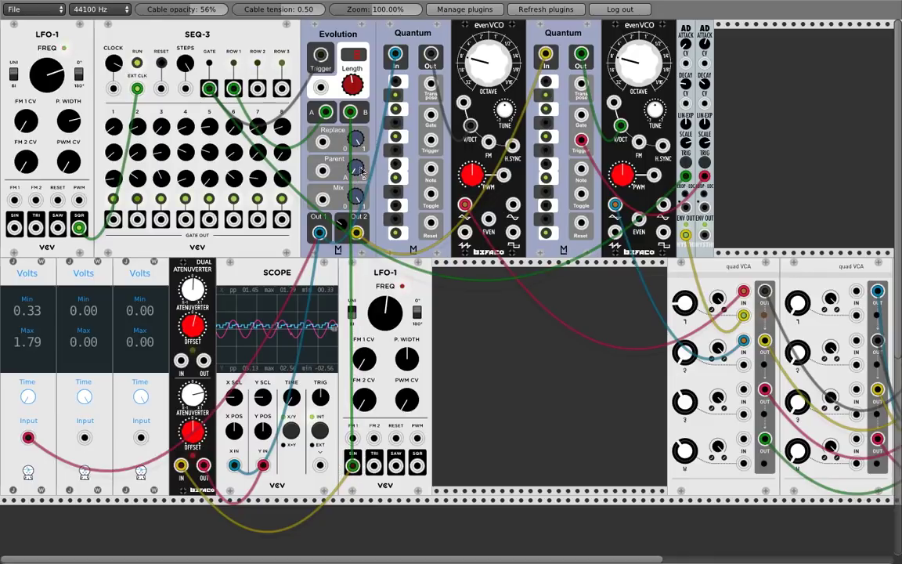
{"action": "left_click_drag", "start_coordinate": [356, 169], "coordinate": [357, 161]}
{"action": "left_click_drag", "start_coordinate": [357, 196], "coordinate": [356, 191]}
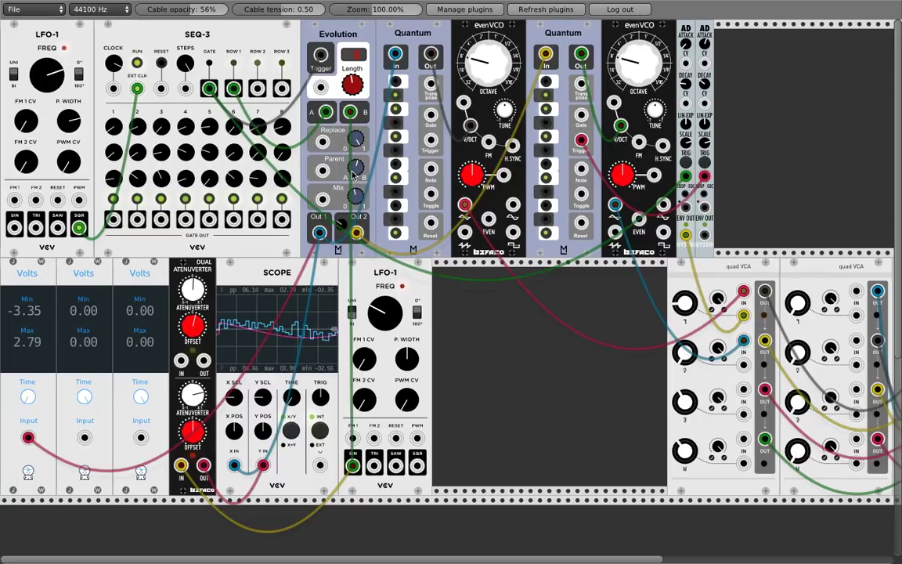
Switch the second LFO-1 from bipolar to unipolar output.
{"action": "left_click", "coordinate": [354, 313]}
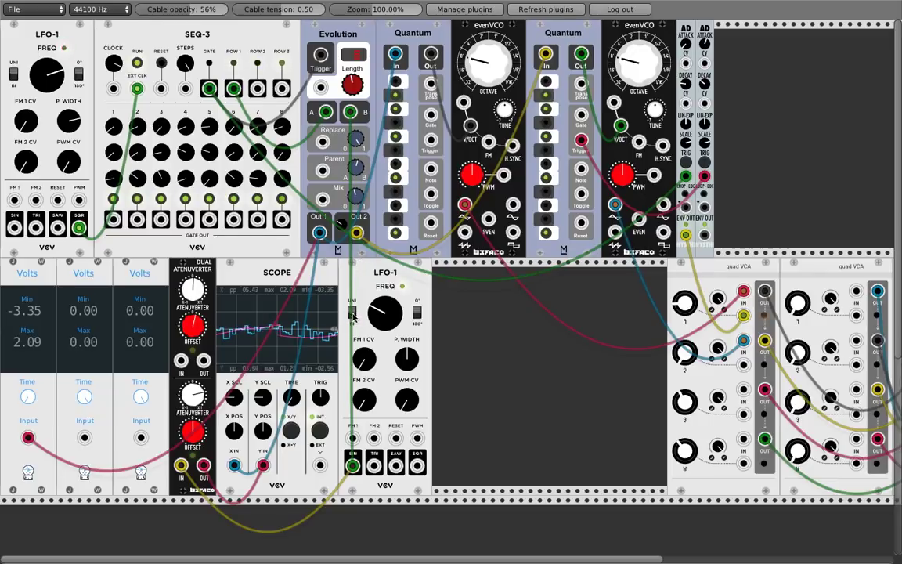
{"action": "left_click_drag", "start_coordinate": [359, 291], "coordinate": [296, 350]}
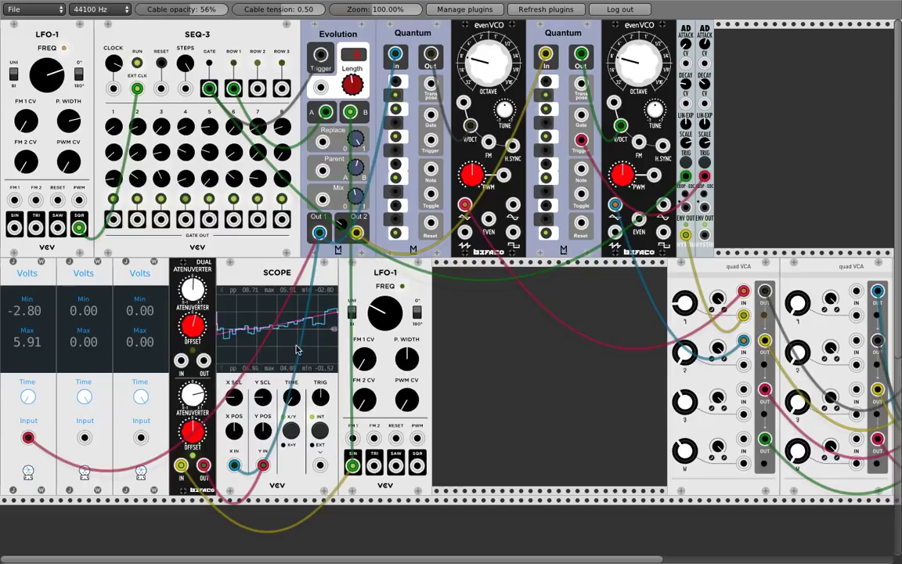